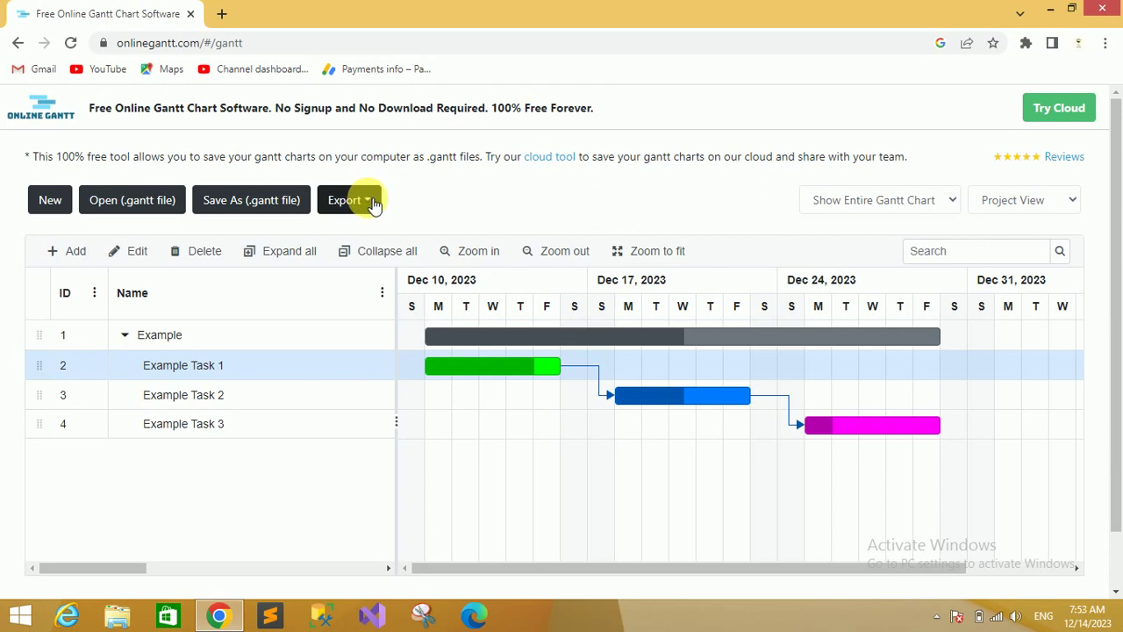
{"action": "left_click", "coordinate": [373, 203]}
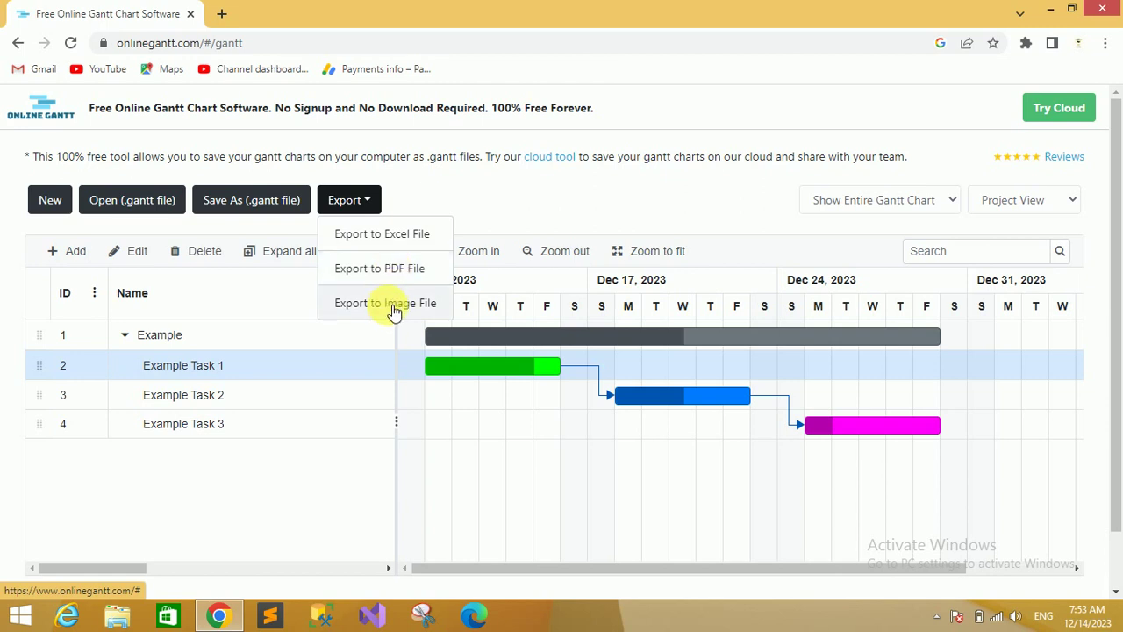
{"action": "left_click", "coordinate": [521, 211]}
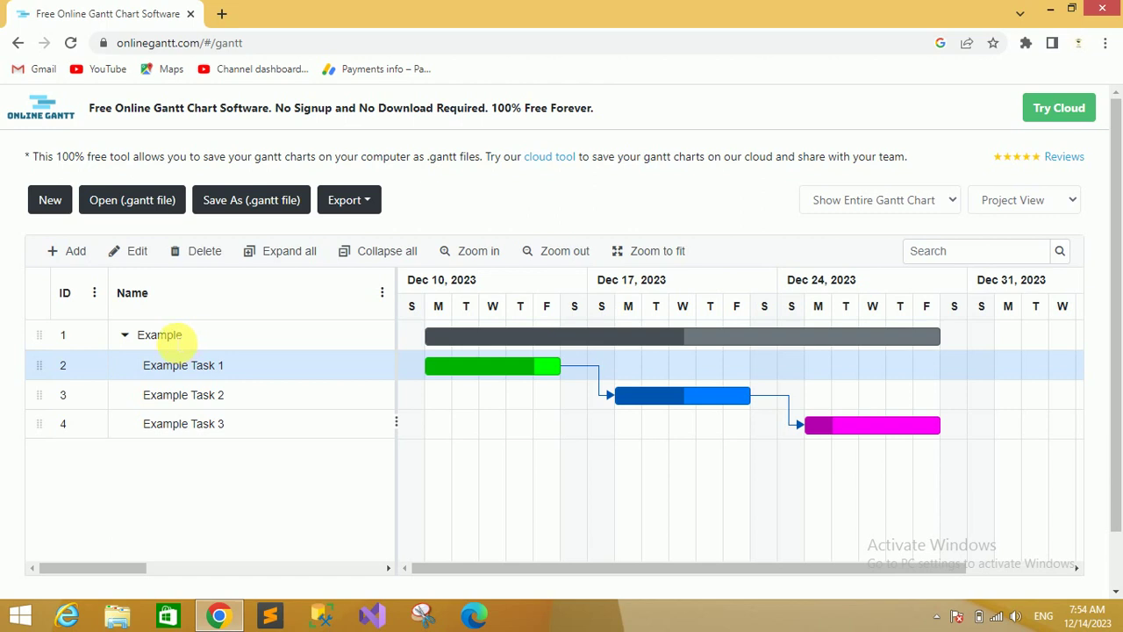
- Rename the Example parent task to SRS
{"action": "double_click", "coordinate": [170, 336]}
{"action": "key", "text": "BackSpace"}
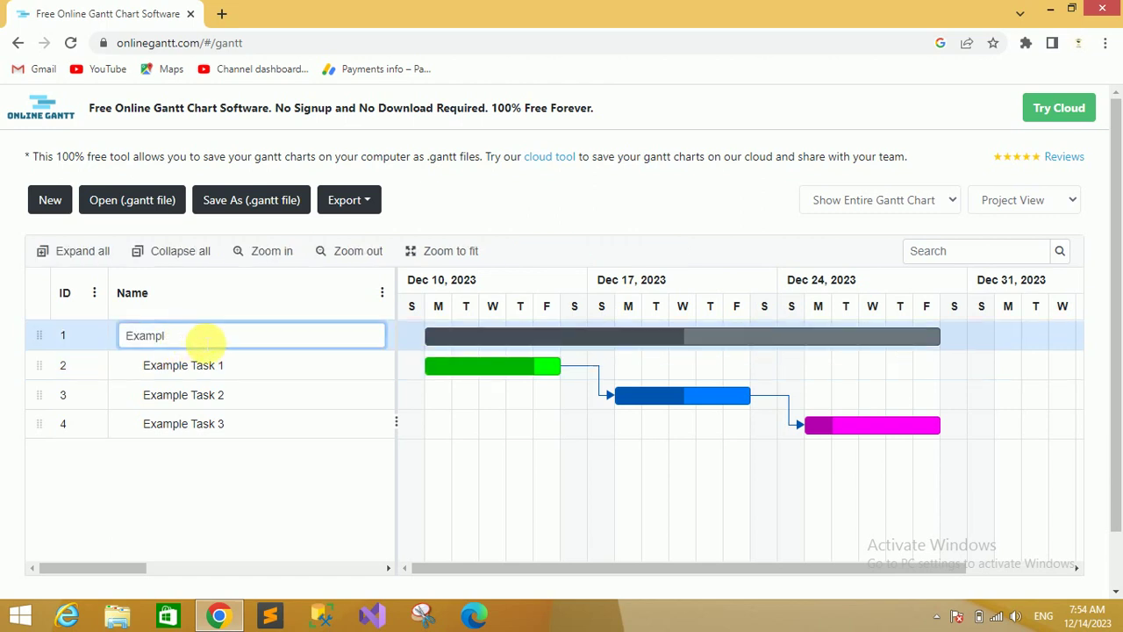
{"action": "key", "text": "BackSpace"}
{"action": "key", "text": "BackSpace"}
{"action": "key", "text": "BackSpace"}
{"action": "type", "text": "SRS"}
{"action": "key", "text": "BackSpace"}
{"action": "key", "text": "BackSpace"}
{"action": "type", "text": "RS"}
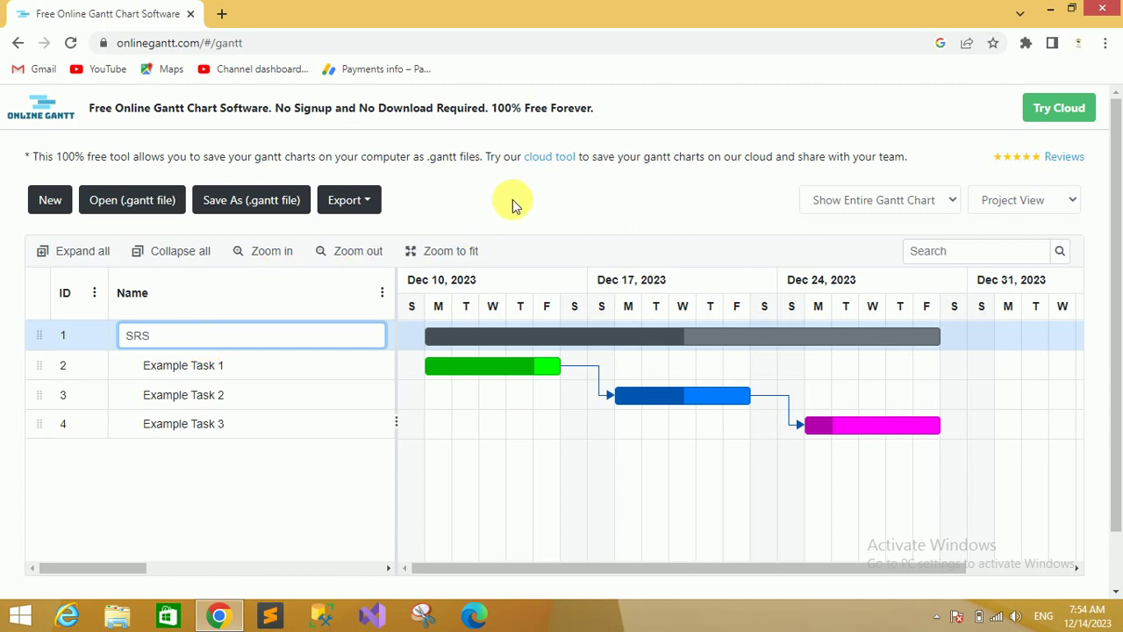
{"action": "left_click", "coordinate": [515, 205]}
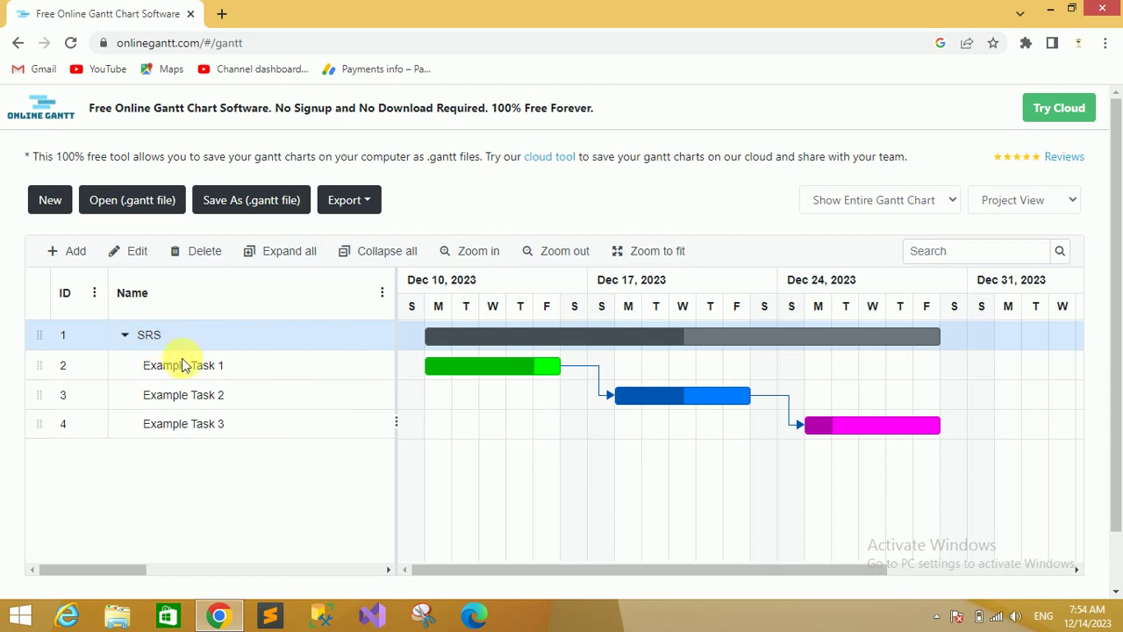
- Rename Example Task 1 to 'Scope of the Project'
{"action": "double_click", "coordinate": [233, 366]}
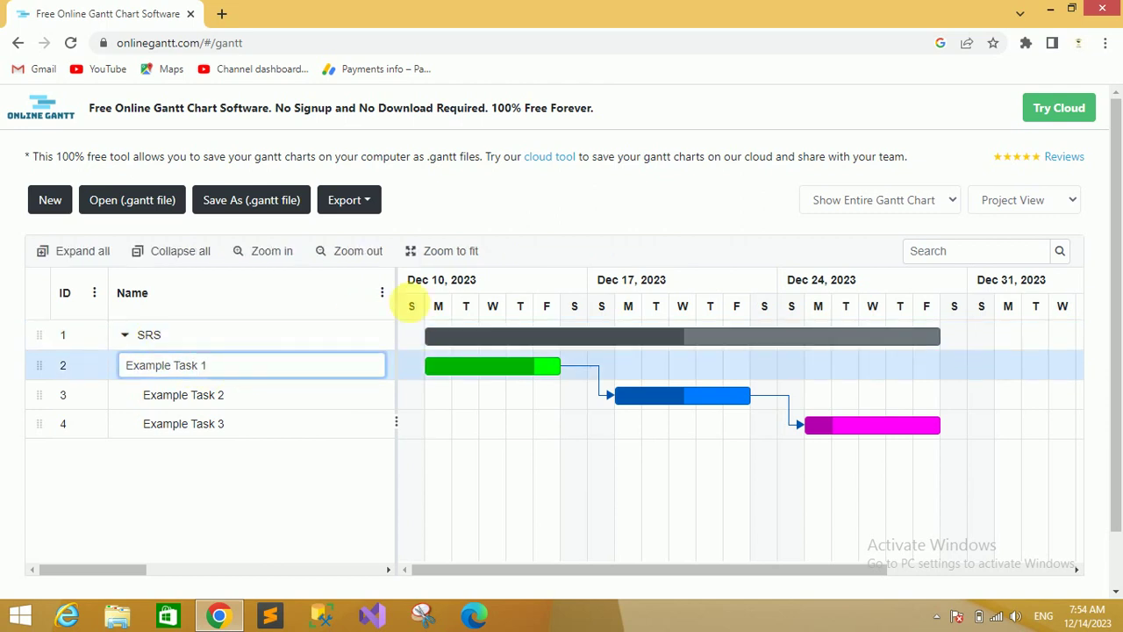
{"action": "key", "text": "BackSpace"}
{"action": "key", "text": "BackSpace"}
{"action": "key", "text": "BackSpace"}
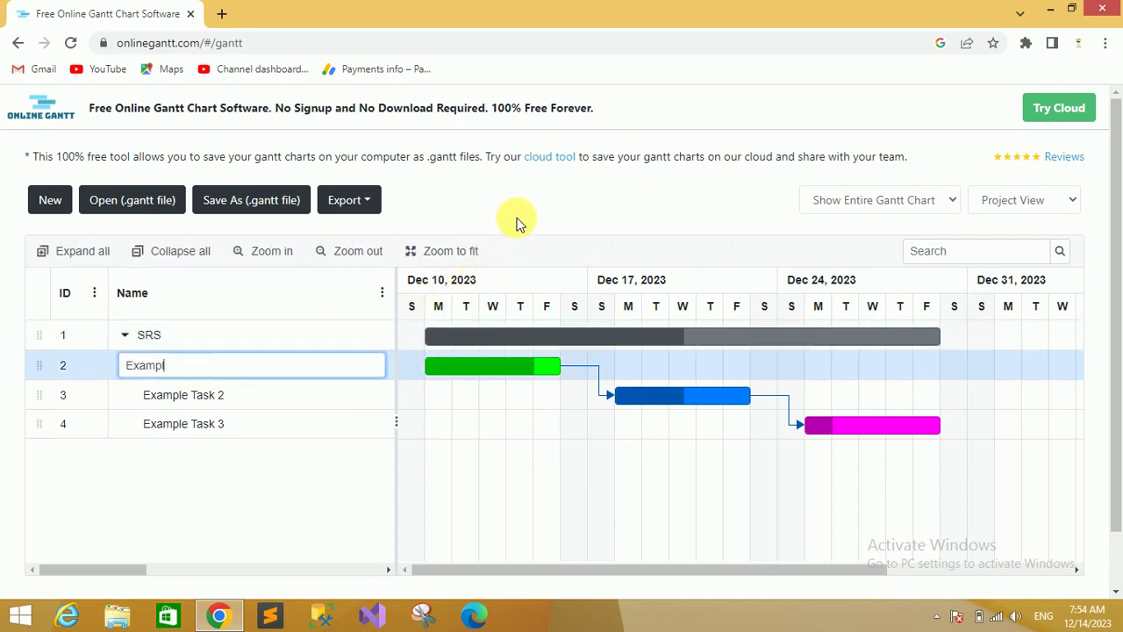
{"action": "key", "text": "BackSpace"}
{"action": "key", "text": "BackSpace"}
{"action": "key", "text": "BackSpace"}
{"action": "type", "text": "Scop"}
{"action": "type", "text": "e o"}
{"action": "key", "text": "BackSpace"}
{"action": "type", "text": "o"}
{"action": "type", "text": "f the Pr"}
{"action": "type", "text": "oject"}
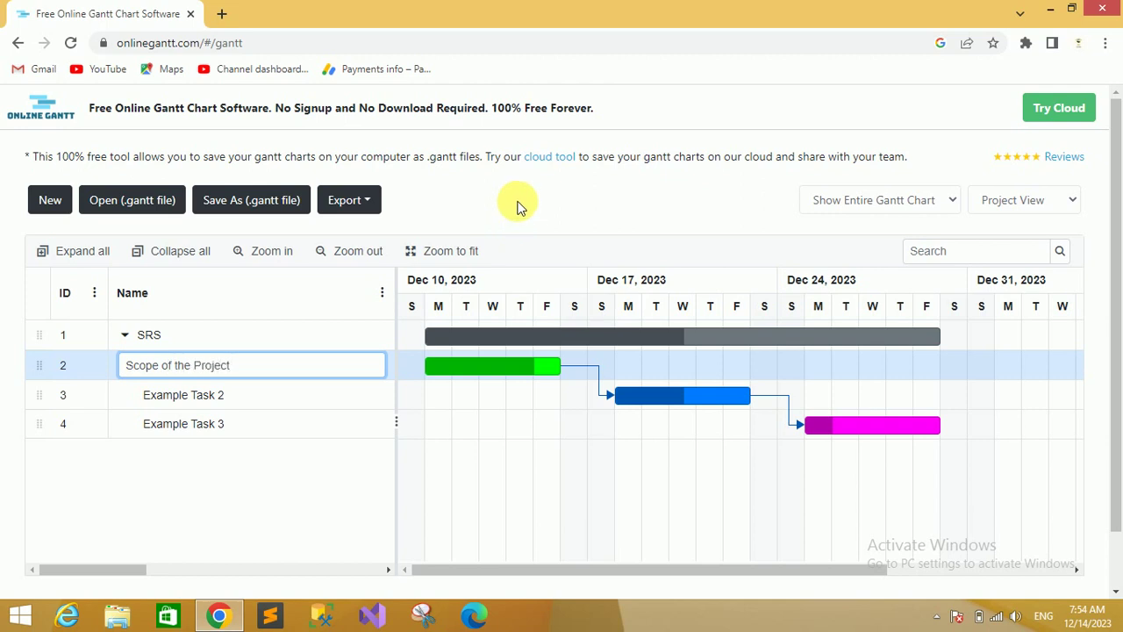
{"action": "key", "text": "Return"}
- Rename Example Task 2 to 'Functional Requirement'
{"action": "double_click", "coordinate": [247, 402]}
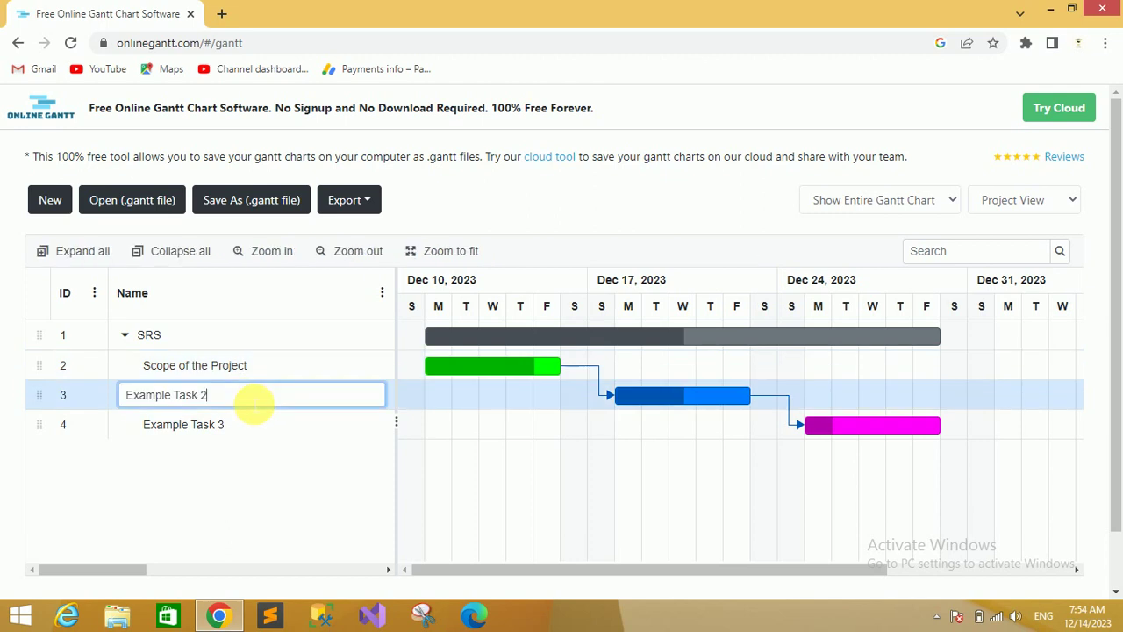
{"action": "key", "text": "BackSpace"}
{"action": "key", "text": "BackSpace"}
{"action": "key", "text": "BackSpace"}
{"action": "key", "text": "BackSpace"}
{"action": "key", "text": "BackSpace"}
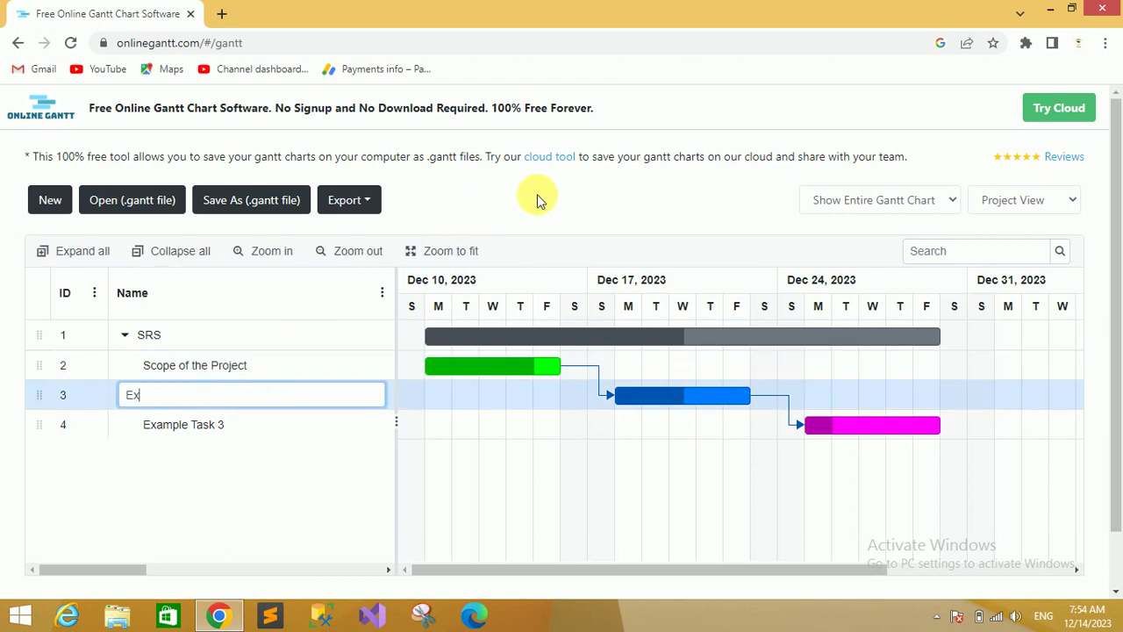
{"action": "key", "text": "BackSpace"}
{"action": "key", "text": "BackSpace"}
{"action": "type", "text": "Func"}
{"action": "type", "text": "tional"}
{"action": "type", "text": " Require"}
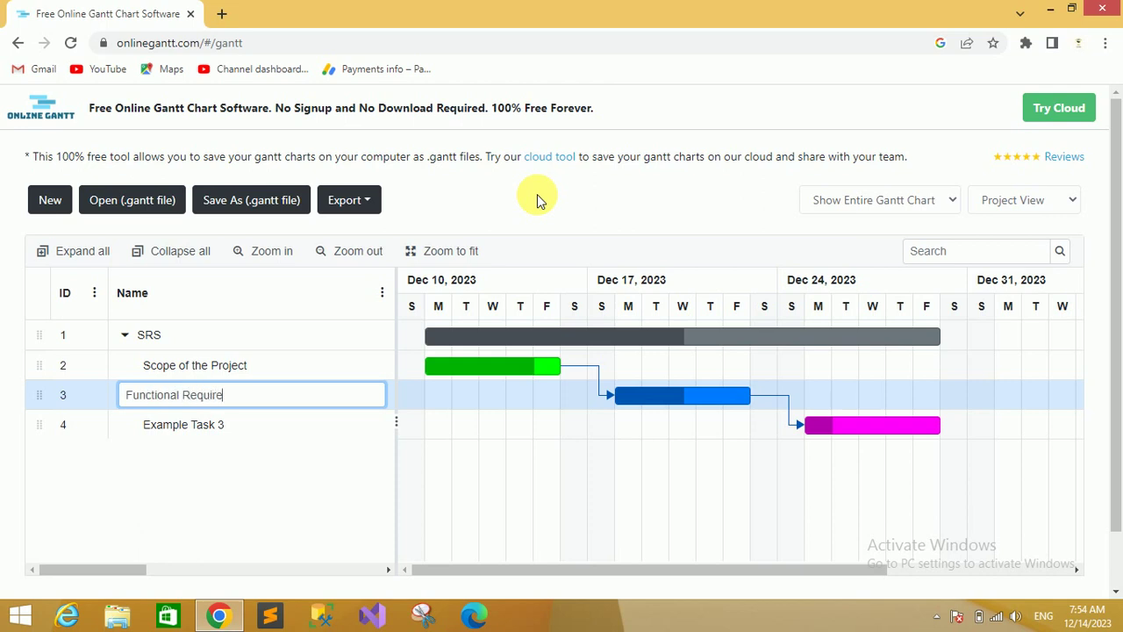
{"action": "type", "text": "ment"}
{"action": "key", "text": "Return"}
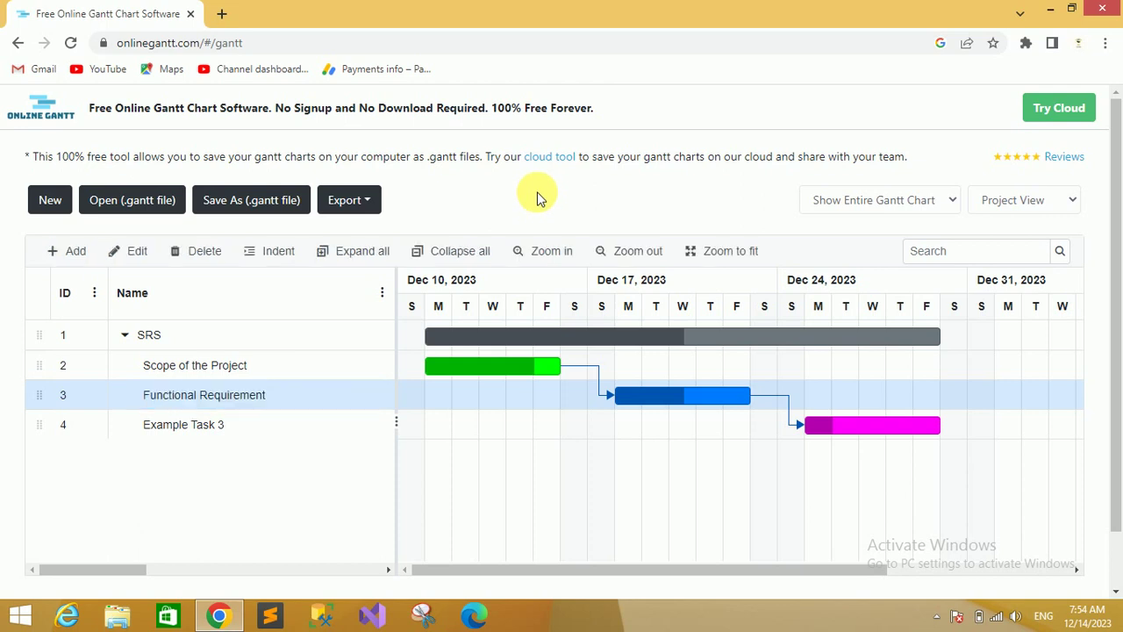
- Rename Example Task 3 to 'Use Case Diagram'
{"action": "left_click", "coordinate": [239, 427]}
{"action": "key", "text": "BackSpace"}
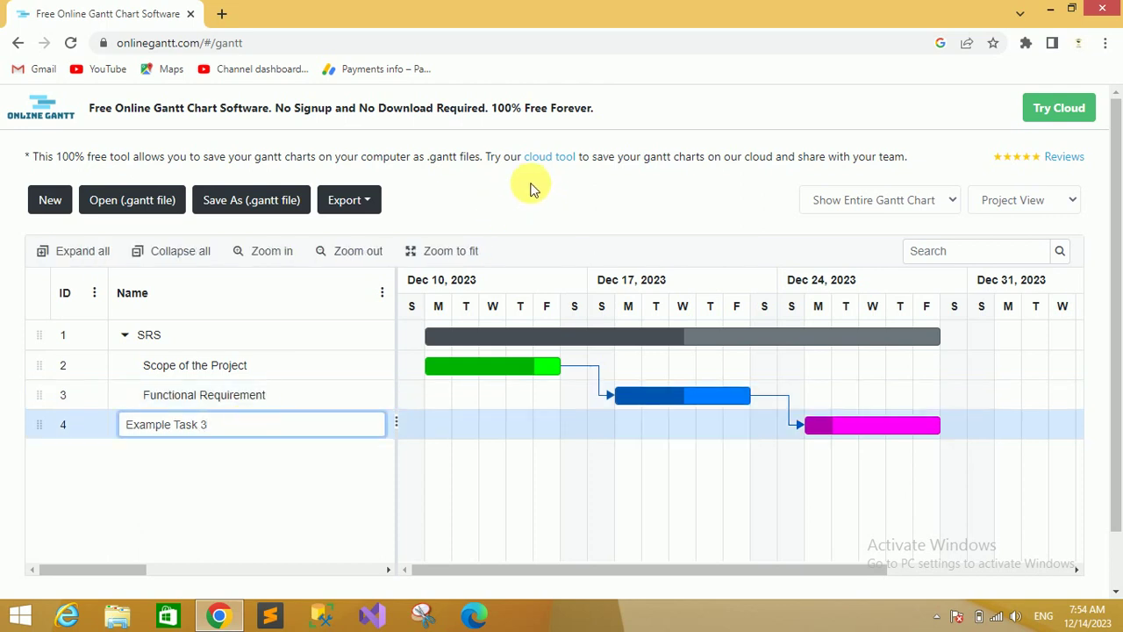
{"action": "key", "text": "BackSpace"}
{"action": "key", "text": "BackSpace"}
{"action": "key", "text": "BackSpace"}
{"action": "key", "text": "BackSpace"}
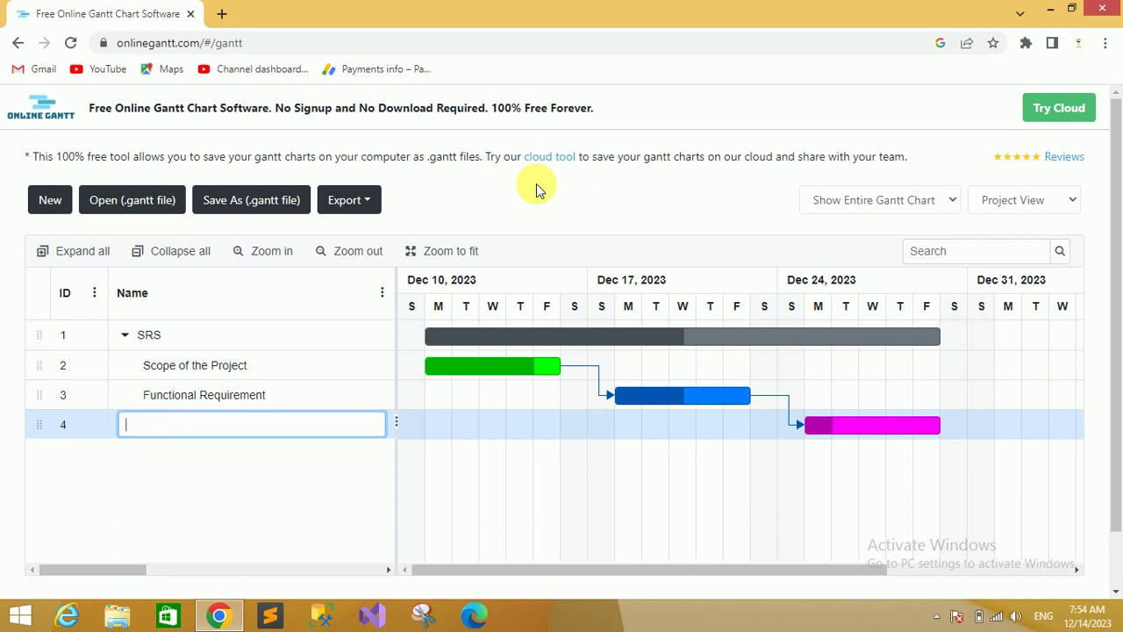
{"action": "type", "text": "Use "}
{"action": "type", "text": "Case Dia"}
{"action": "type", "text": "g"}
{"action": "type", "text": "fram"}
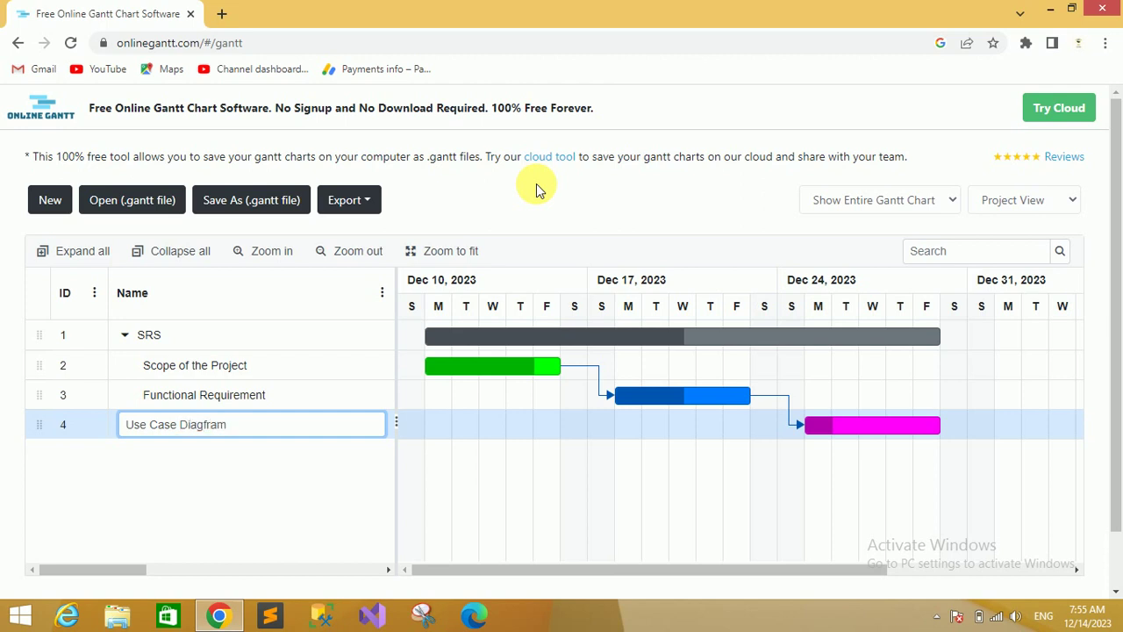
{"action": "key", "text": "BackSpace"}
{"action": "key", "text": "BackSpace"}
{"action": "key", "text": "BackSpace"}
{"action": "type", "text": "ram"}
{"action": "key", "text": "Return"}
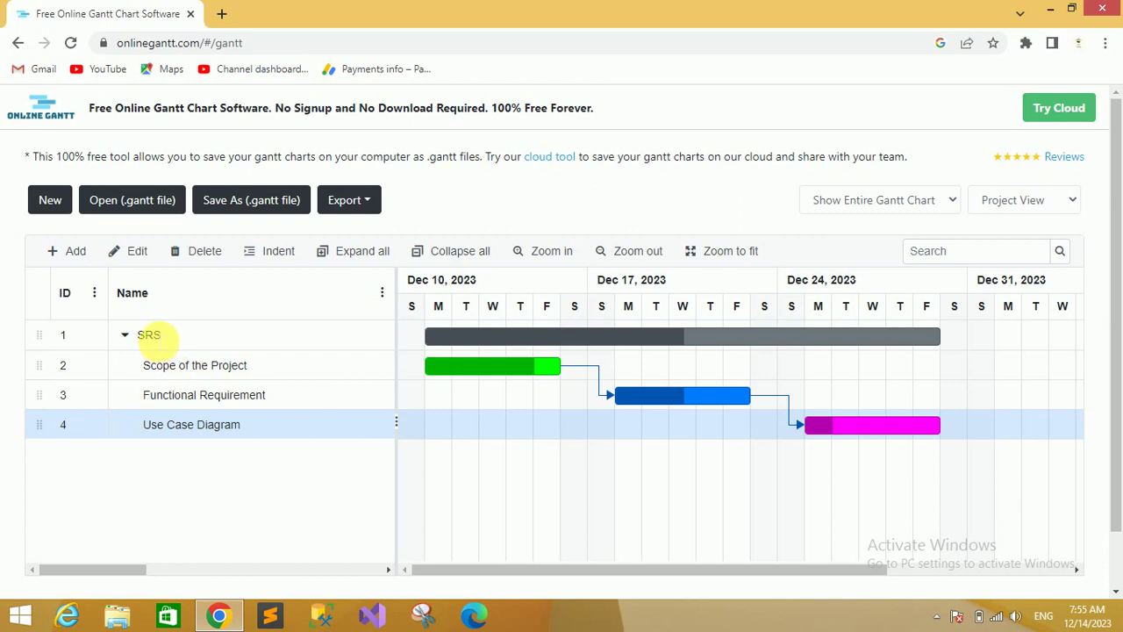
- Add a child task under SRS and name it Use Cases
{"action": "right_click", "coordinate": [149, 336]}
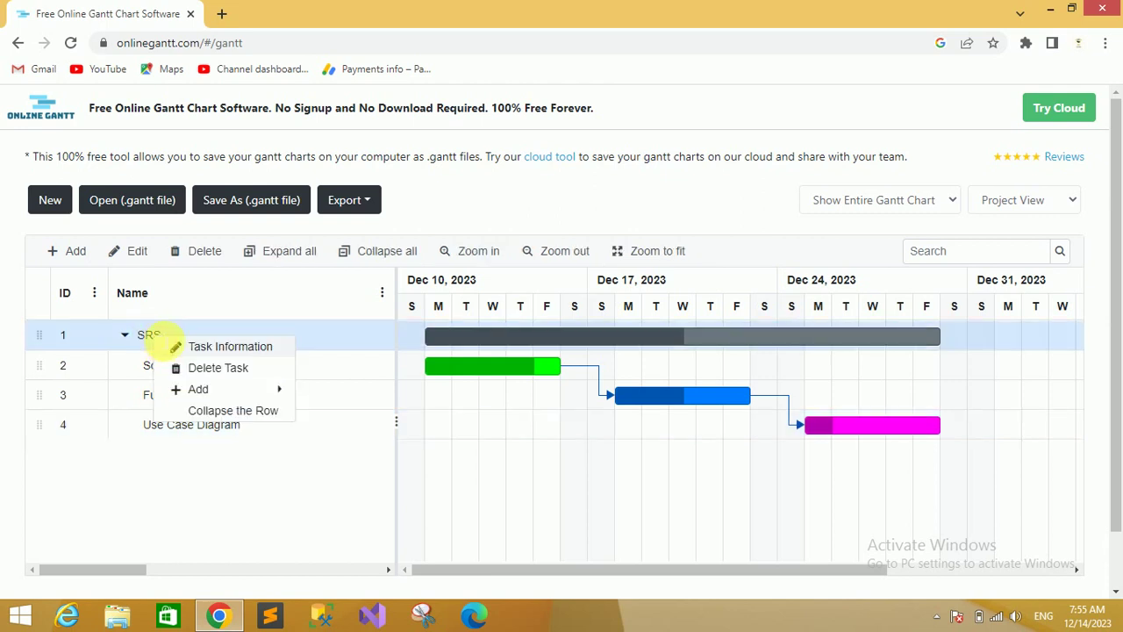
{"action": "mouse_move", "coordinate": [220, 393]}
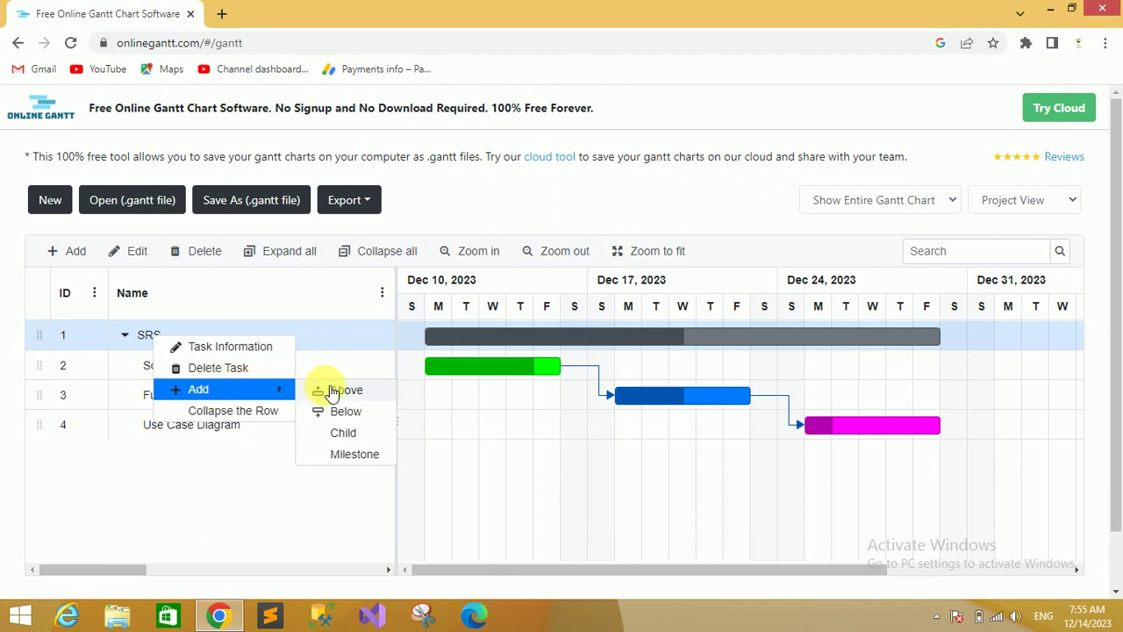
{"action": "left_click", "coordinate": [347, 435]}
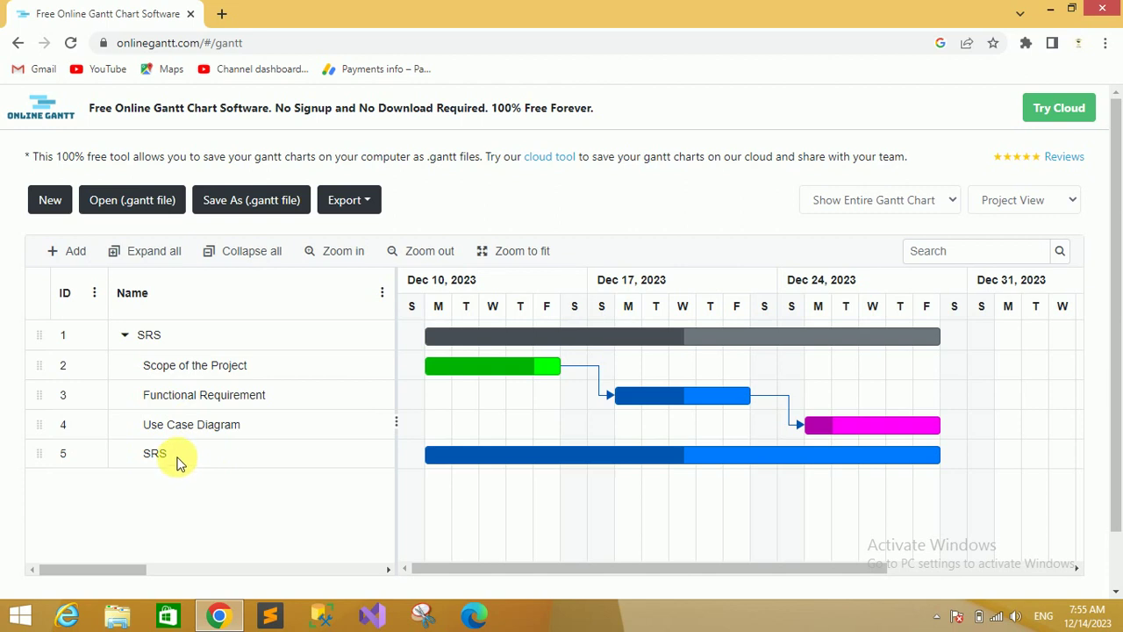
{"action": "double_click", "coordinate": [180, 458]}
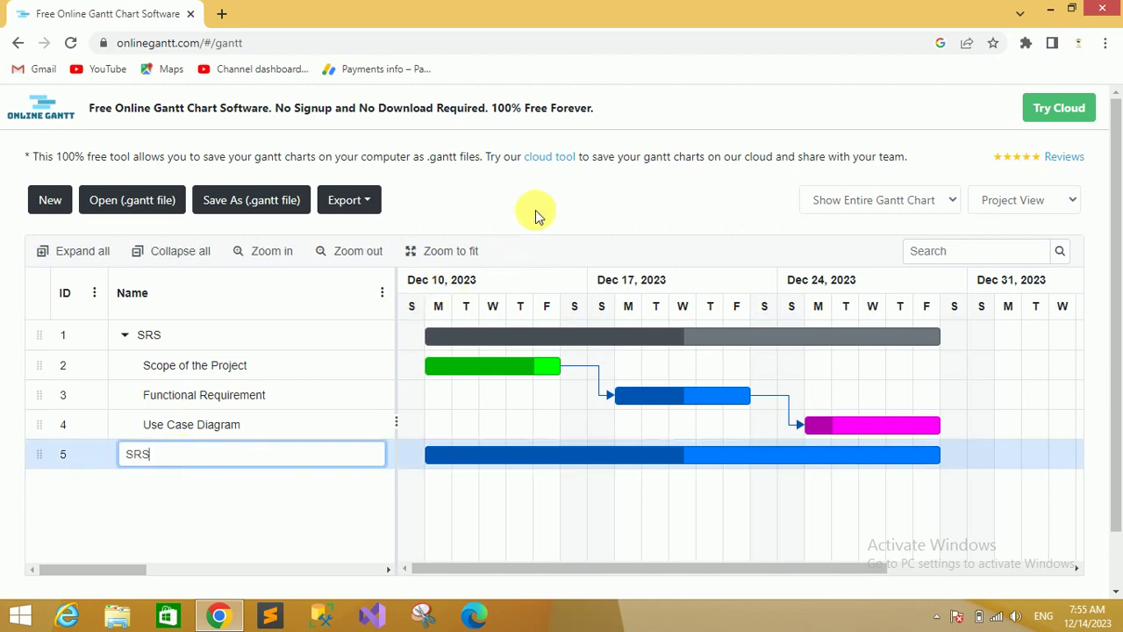
{"action": "key", "text": "BackSpace"}
{"action": "key", "text": "BackSpace"}
{"action": "key", "text": "BackSpace"}
{"action": "type", "text": "Use Cases"}
{"action": "key", "text": "Return"}
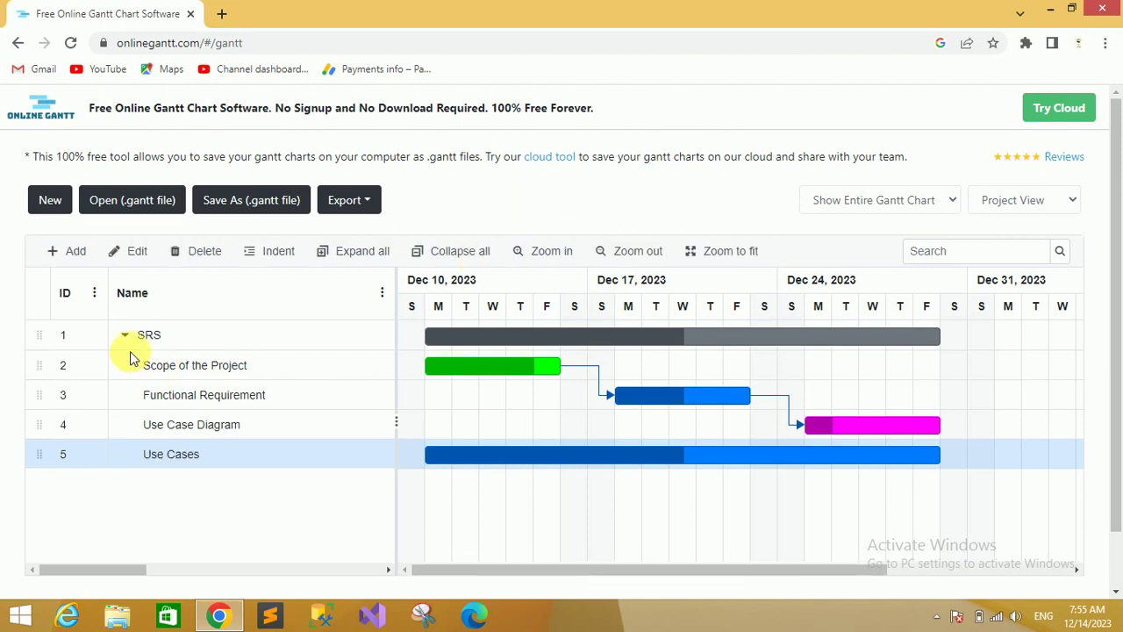
- Add a second child task under SRS named Work Flow
{"action": "right_click", "coordinate": [149, 337]}
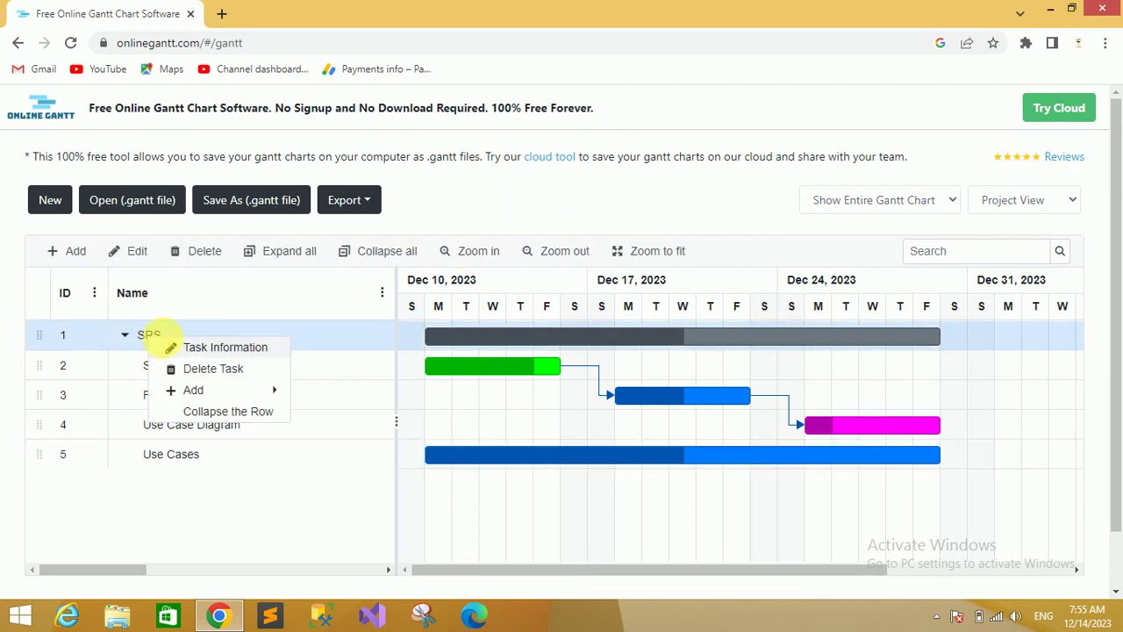
{"action": "mouse_move", "coordinate": [201, 390]}
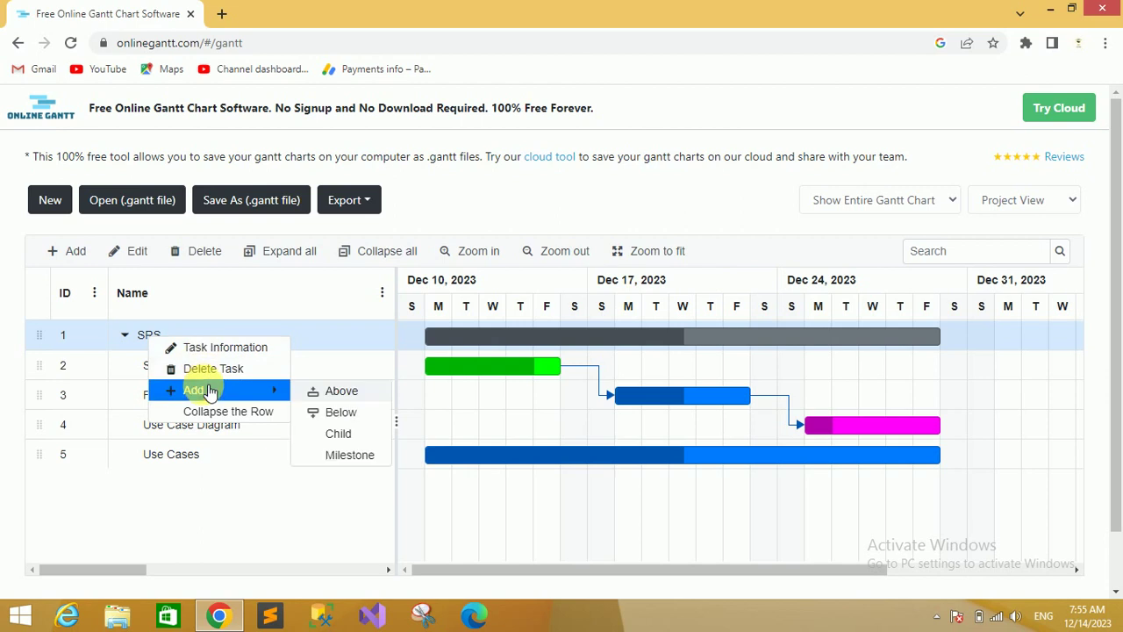
{"action": "left_click", "coordinate": [341, 434]}
{"action": "double_click", "coordinate": [181, 486]}
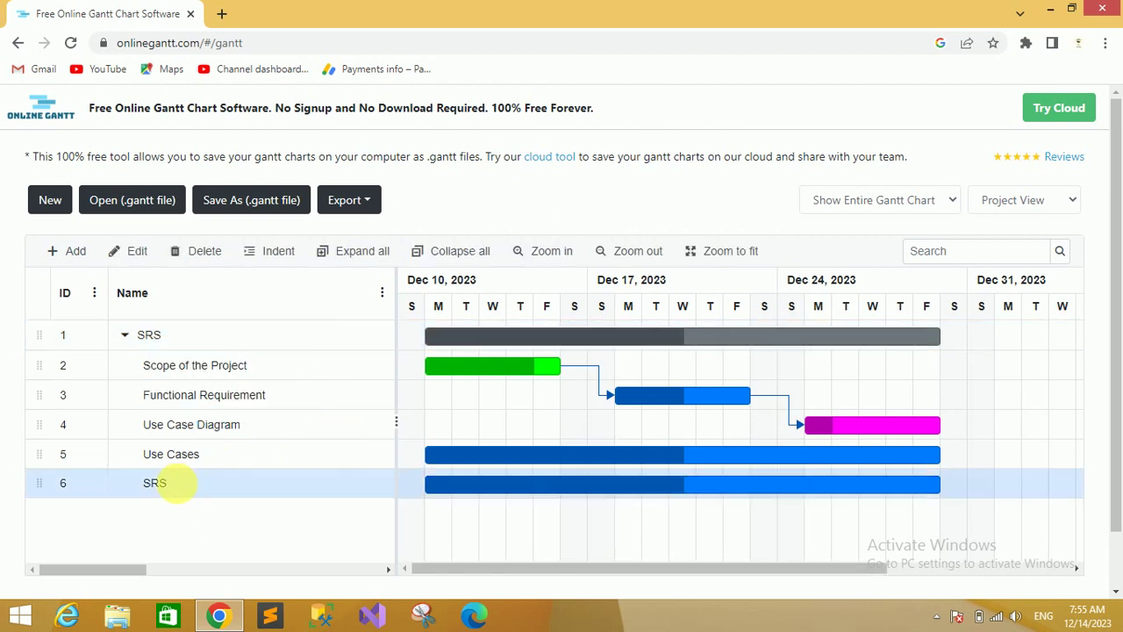
{"action": "key", "text": "BackSpace"}
{"action": "key", "text": "BackSpace"}
{"action": "key", "text": "BackSpace"}
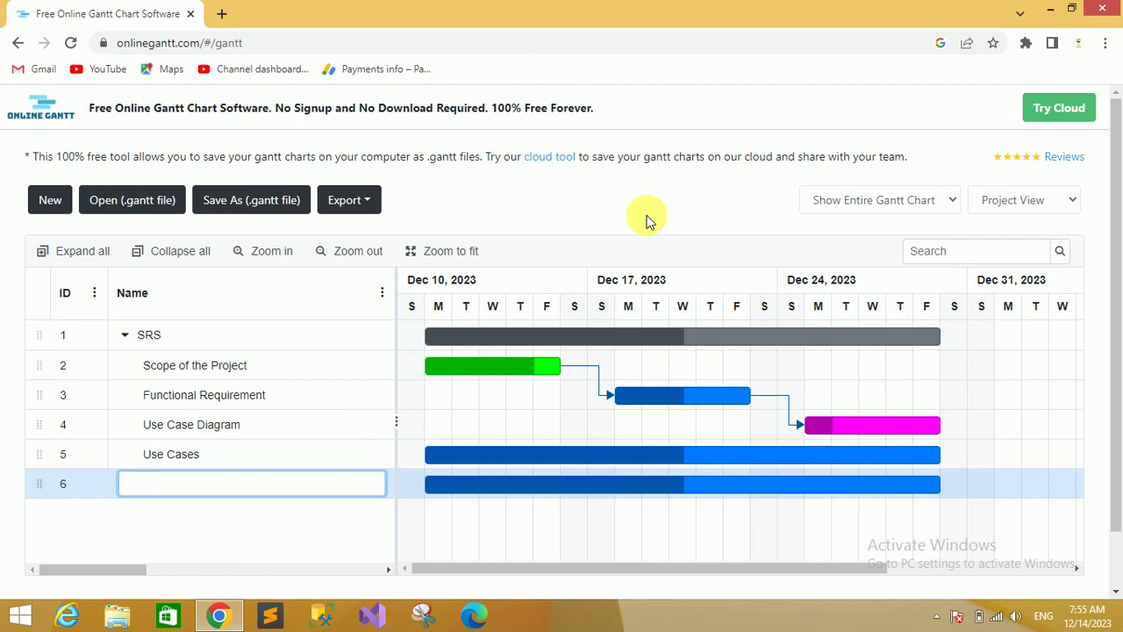
{"action": "type", "text": "Work "}
{"action": "type", "text": "Flow"}
{"action": "key", "text": "Return"}
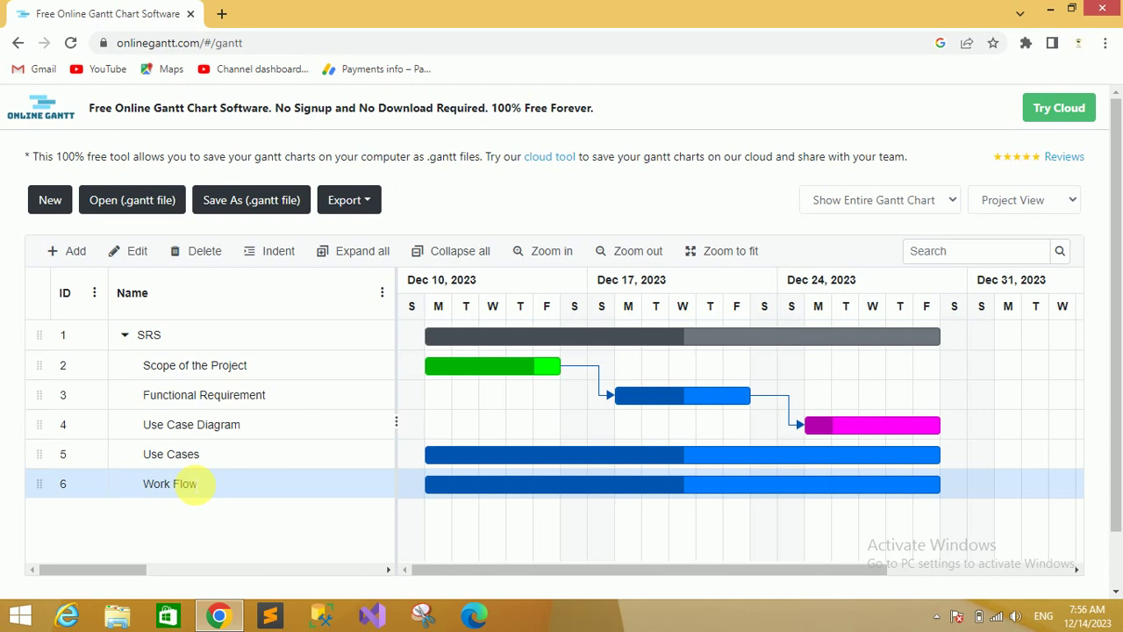
- Create a new one-day task named Design Document as row 7
{"action": "left_click", "coordinate": [74, 252]}
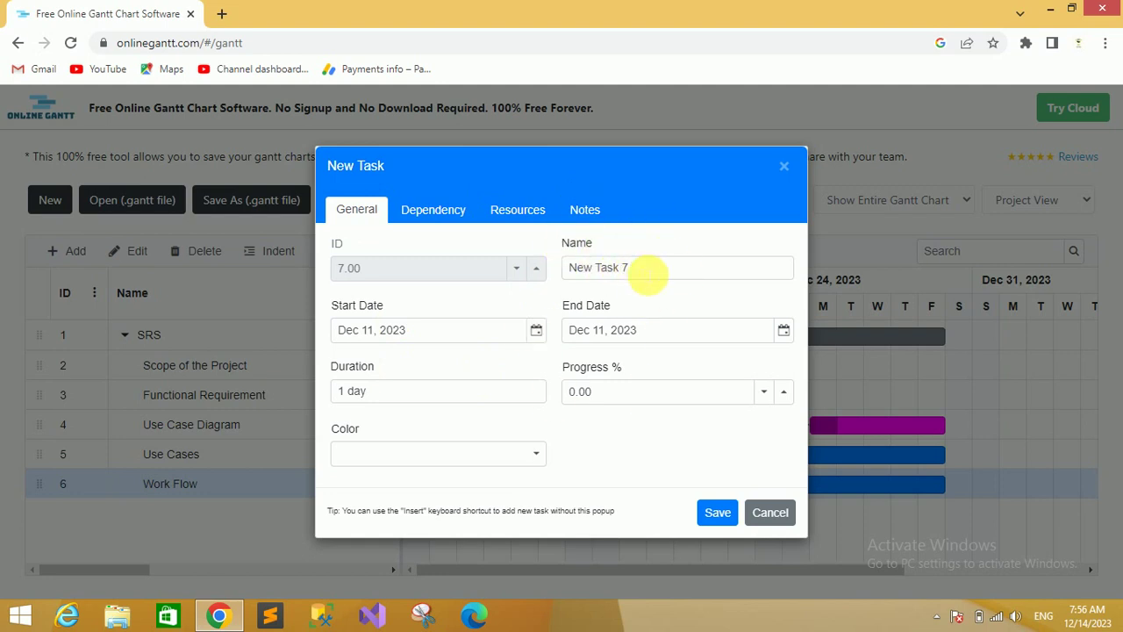
{"action": "left_click", "coordinate": [647, 273]}
{"action": "key", "text": "BackSpace"}
{"action": "key", "text": "BackSpace"}
{"action": "key", "text": "BackSpace"}
{"action": "key", "text": "BackSpace"}
{"action": "key", "text": "BackSpace"}
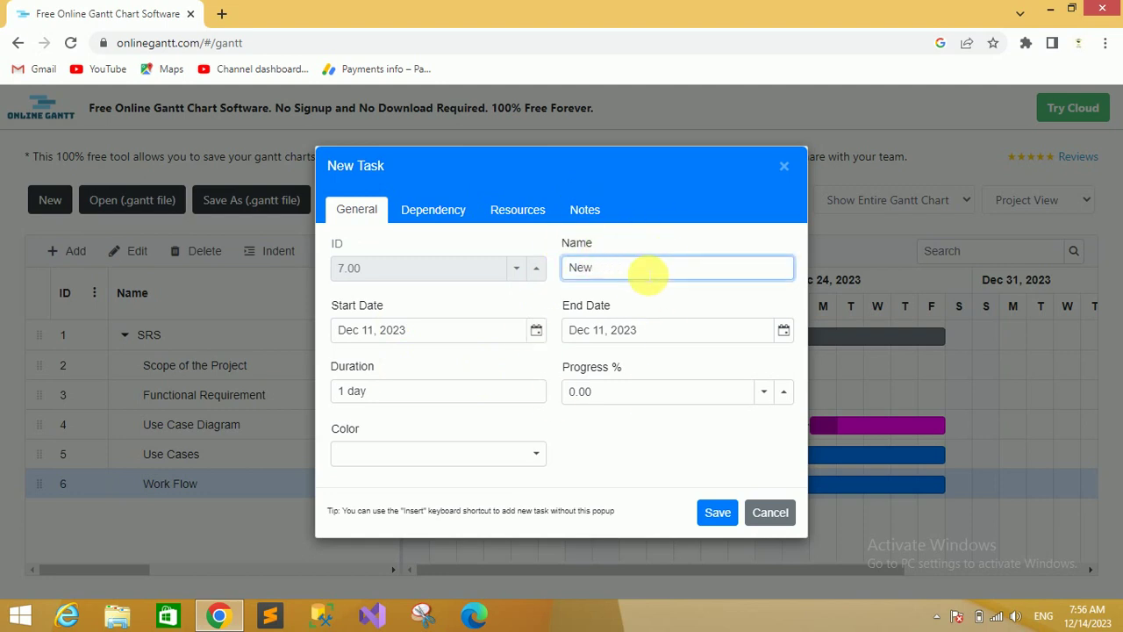
{"action": "key", "text": "BackSpace"}
{"action": "key", "text": "BackSpace"}
{"action": "key", "text": "BackSpace"}
{"action": "type", "text": "esi"}
{"action": "type", "text": "gn"}
{"action": "type", "text": "Dovc"}
{"action": "type", "text": "ument"}
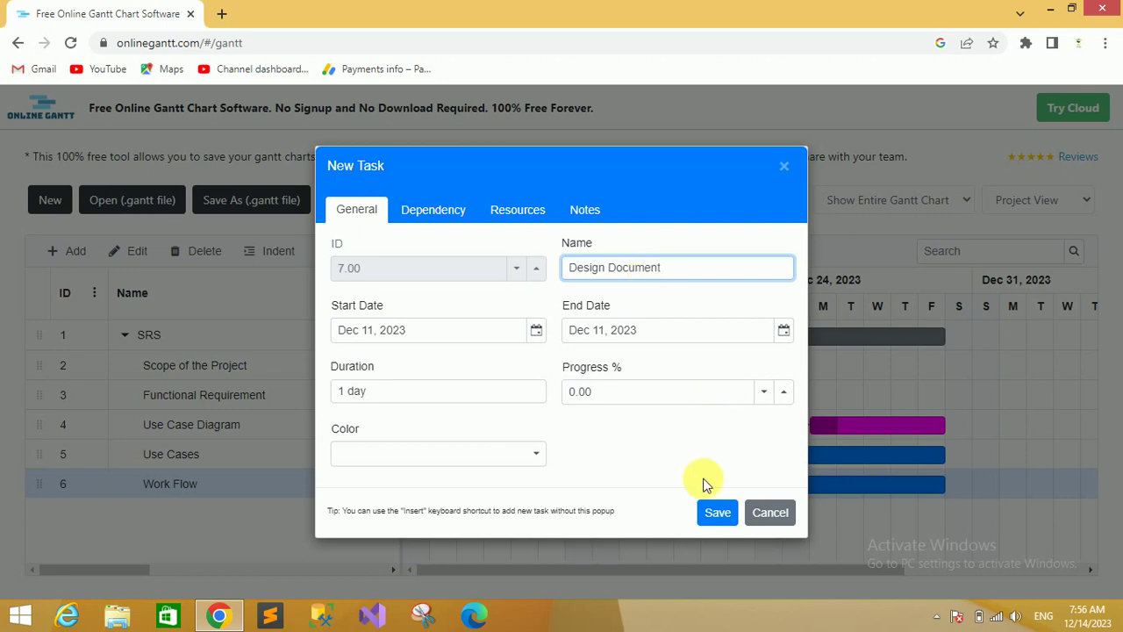
{"action": "left_click", "coordinate": [716, 513]}
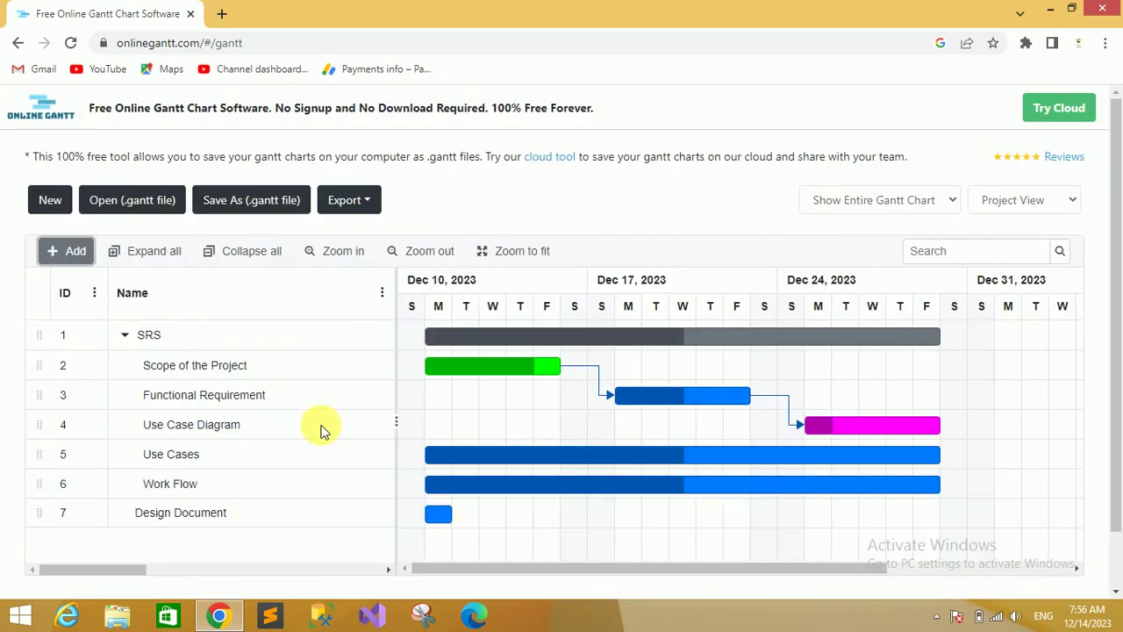
- Add a one-day child task named ERD under Design Document as row 8
{"action": "scroll", "coordinate": [1119, 323], "scroll_direction": "down", "scroll_amount": 2}
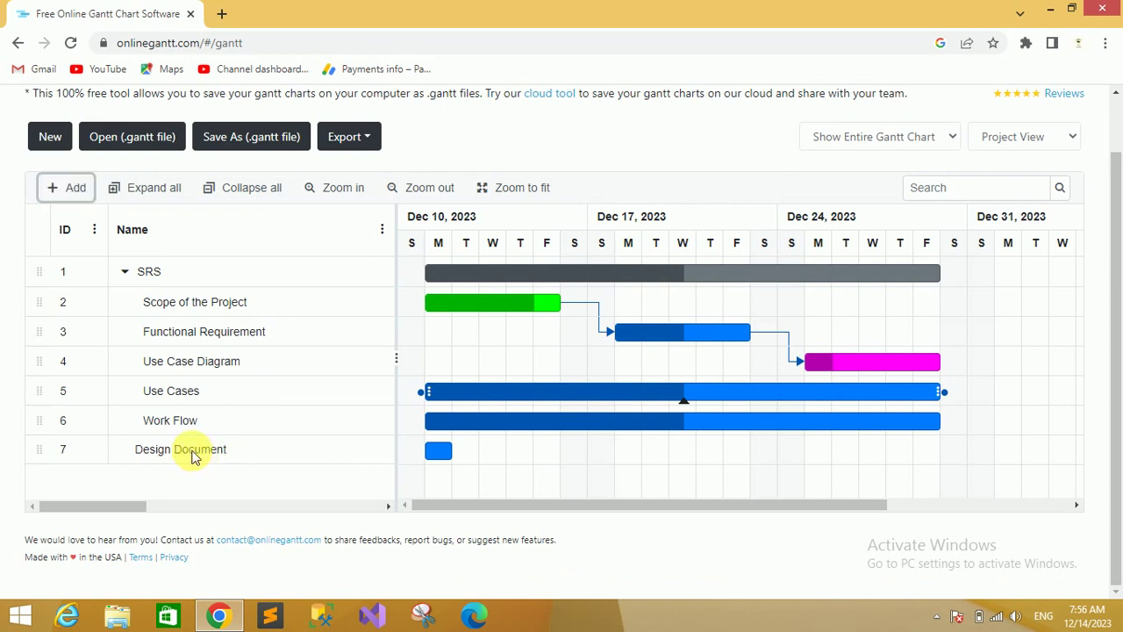
{"action": "right_click", "coordinate": [198, 453]}
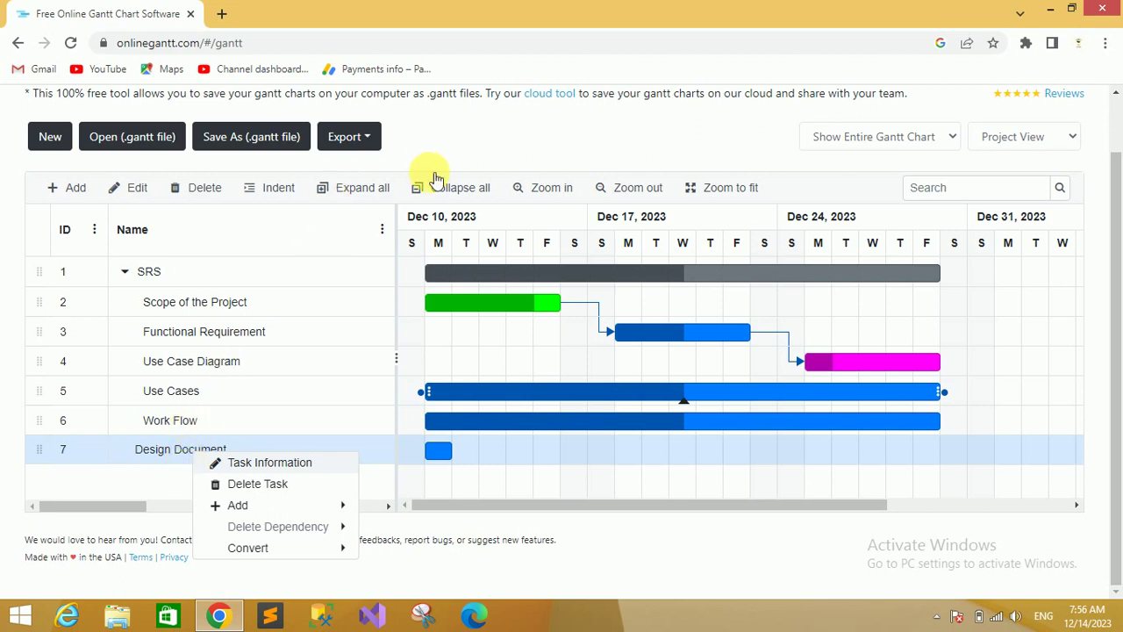
{"action": "left_click", "coordinate": [461, 141]}
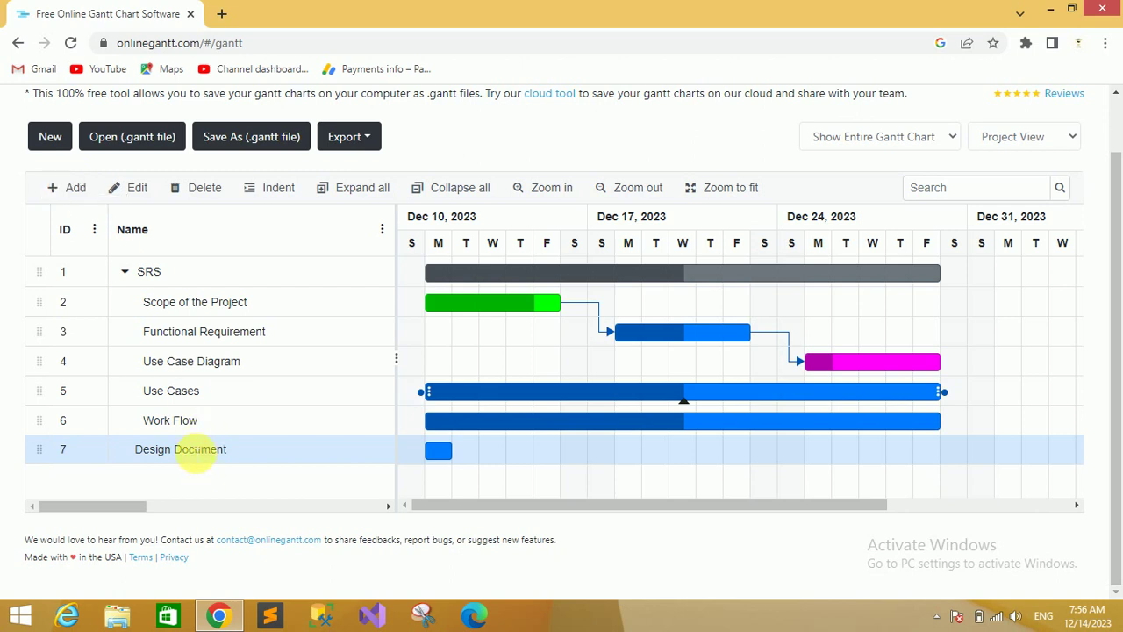
{"action": "right_click", "coordinate": [197, 450]}
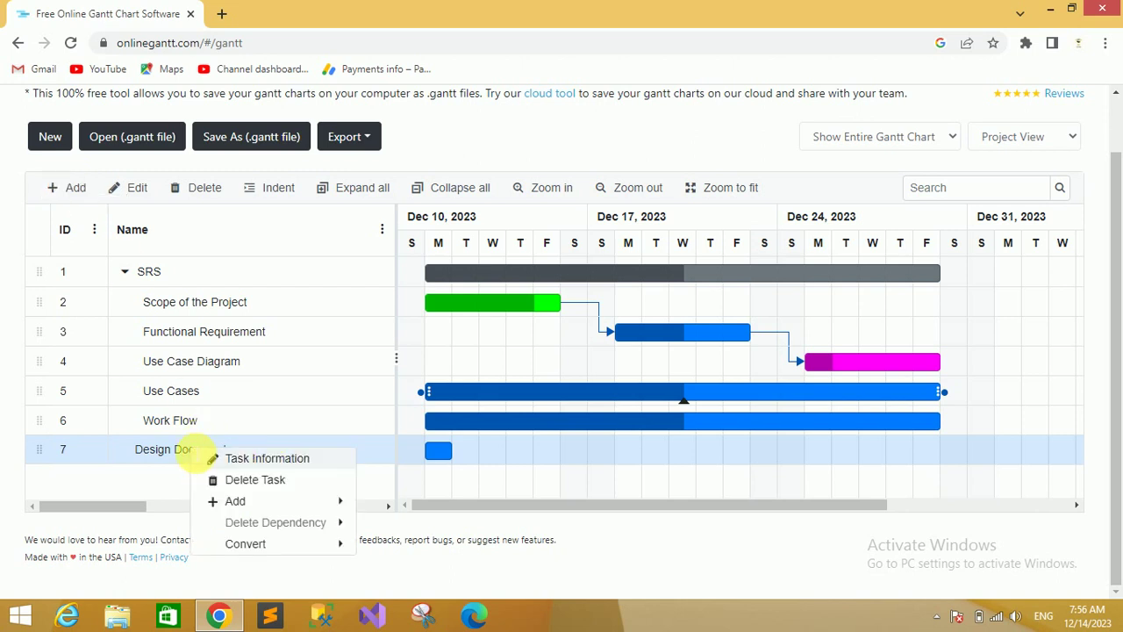
{"action": "mouse_move", "coordinate": [238, 501]}
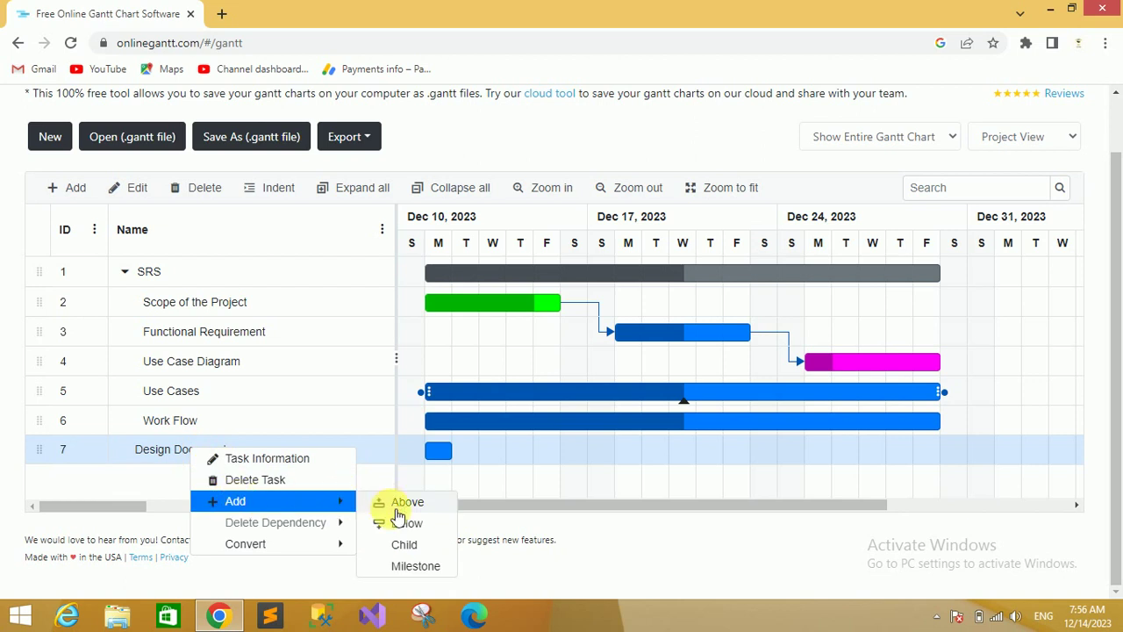
{"action": "left_click", "coordinate": [404, 546]}
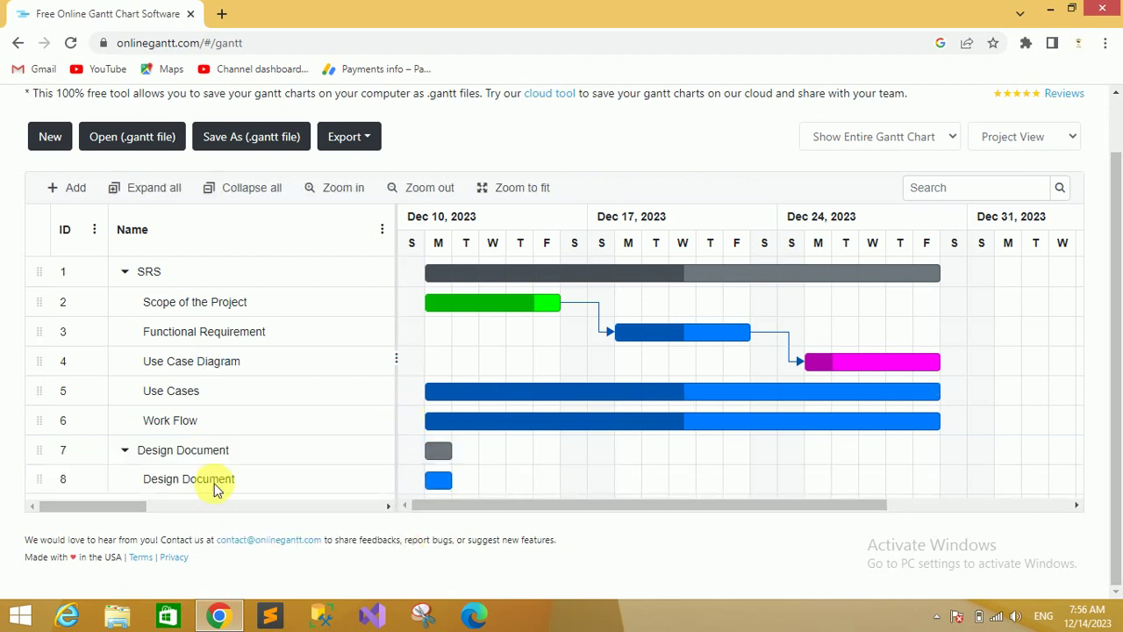
{"action": "double_click", "coordinate": [268, 481]}
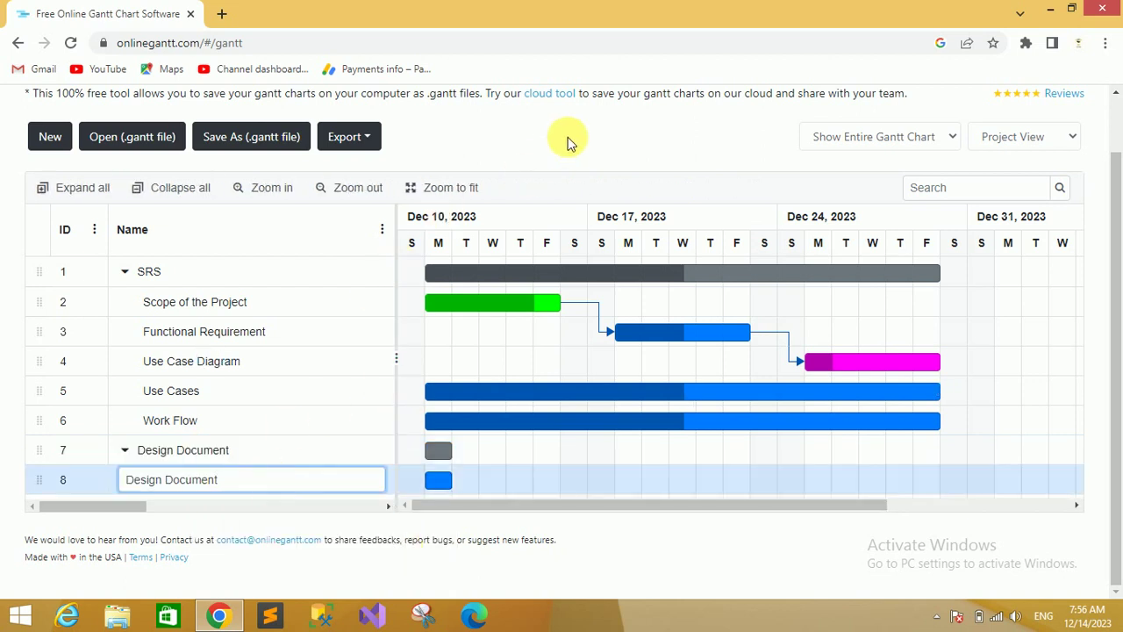
{"action": "key", "text": "BackSpace"}
{"action": "key", "text": "BackSpace"}
{"action": "key", "text": "BackSpace"}
{"action": "type", "text": "ERD"}
{"action": "key", "text": "Return"}
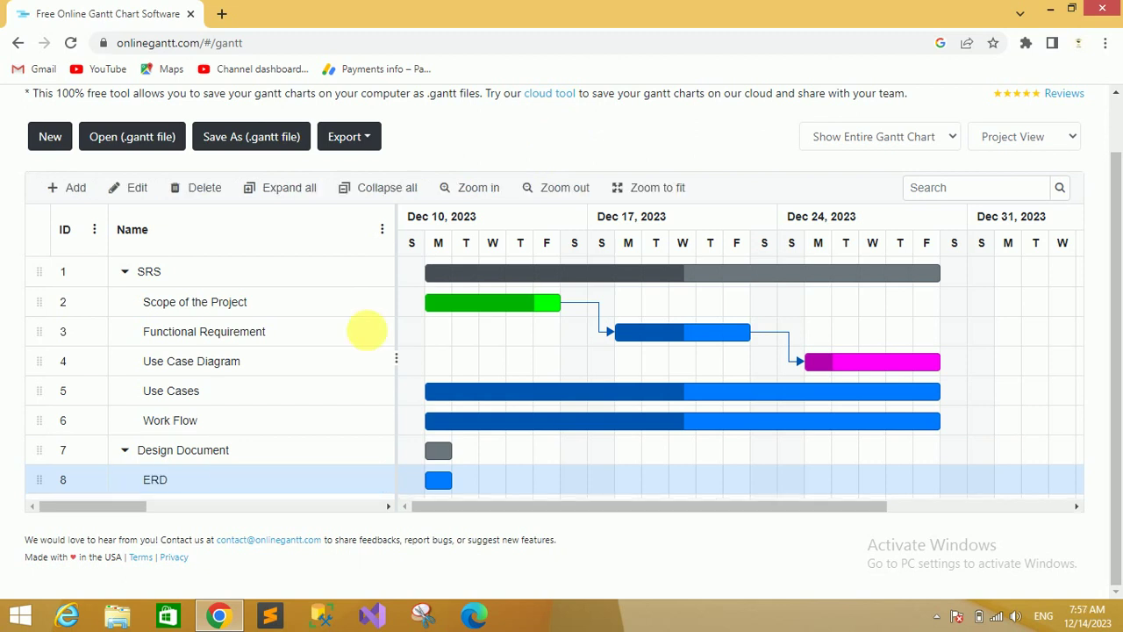
- Add a Class Diagram task as row 9 below ERD in the Design Document group
{"action": "right_click", "coordinate": [188, 451]}
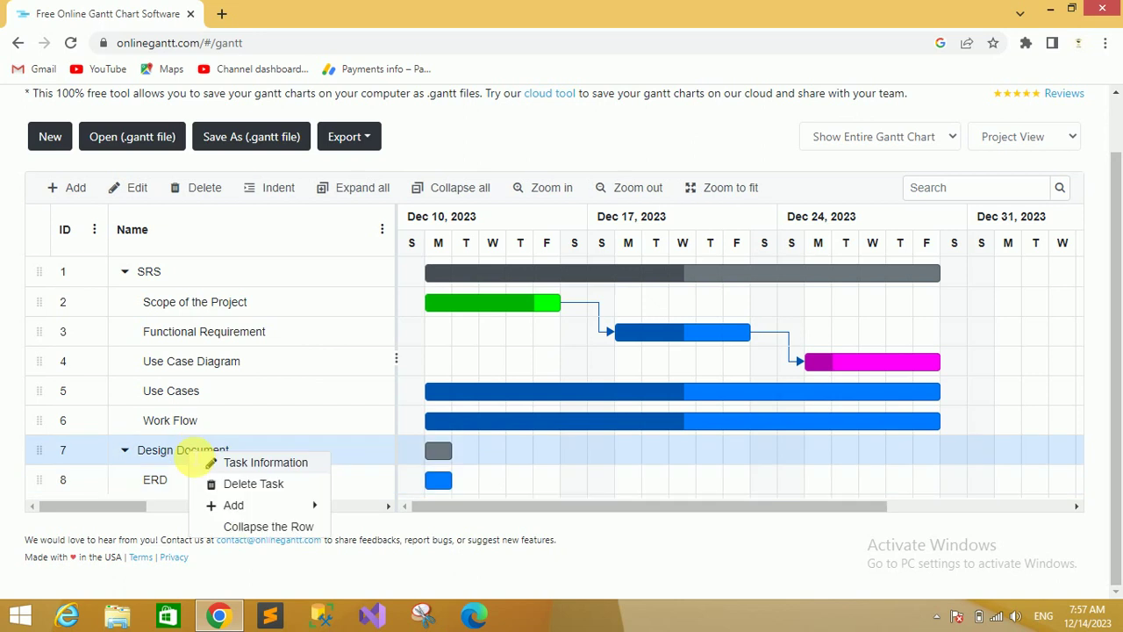
{"action": "mouse_move", "coordinate": [243, 504]}
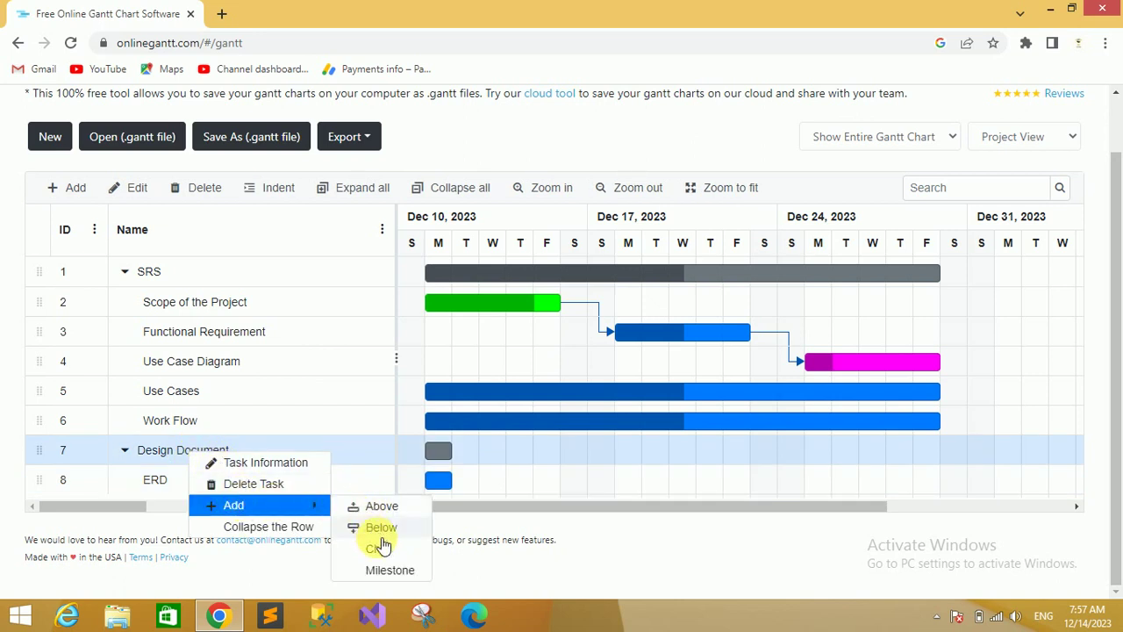
{"action": "left_click", "coordinate": [381, 548]}
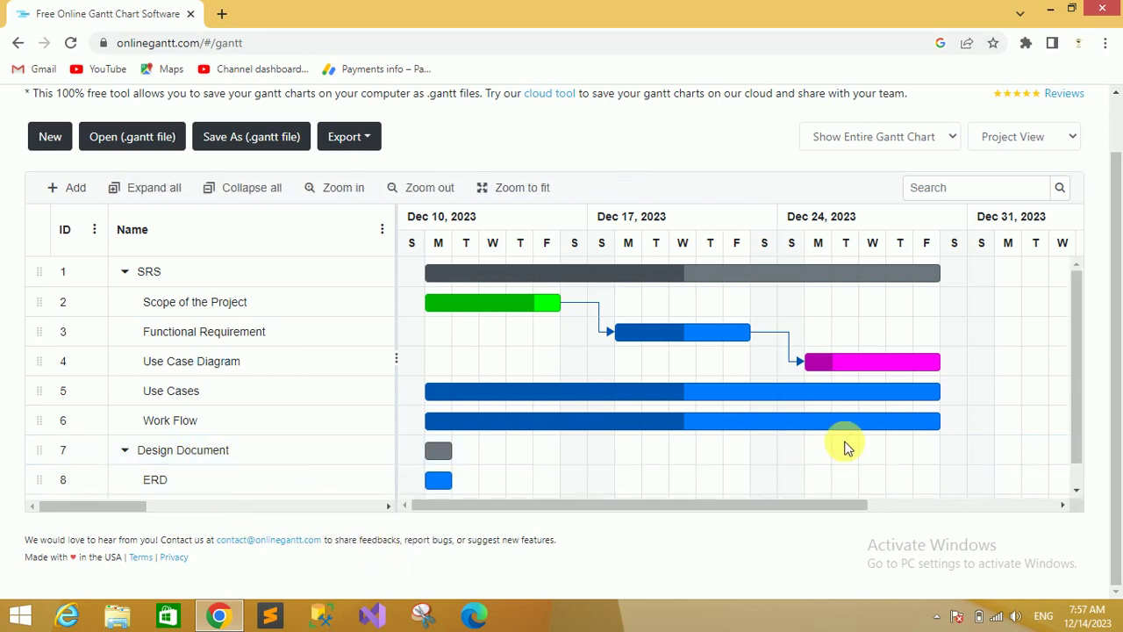
{"action": "scroll", "coordinate": [1080, 347], "scroll_direction": "down", "scroll_amount": 1}
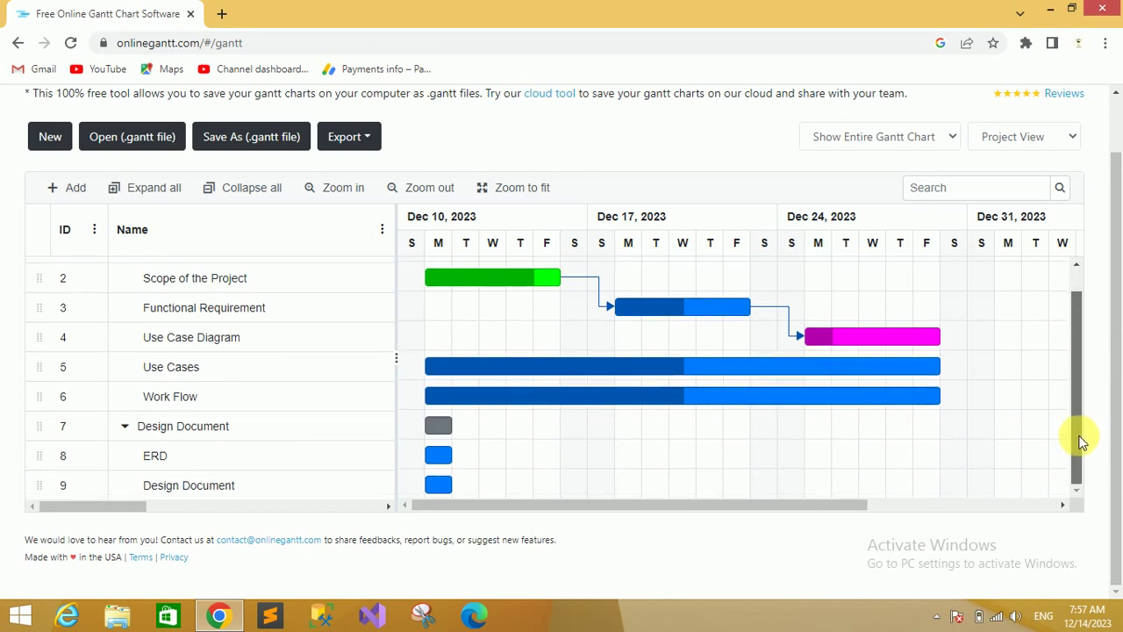
{"action": "double_click", "coordinate": [250, 484]}
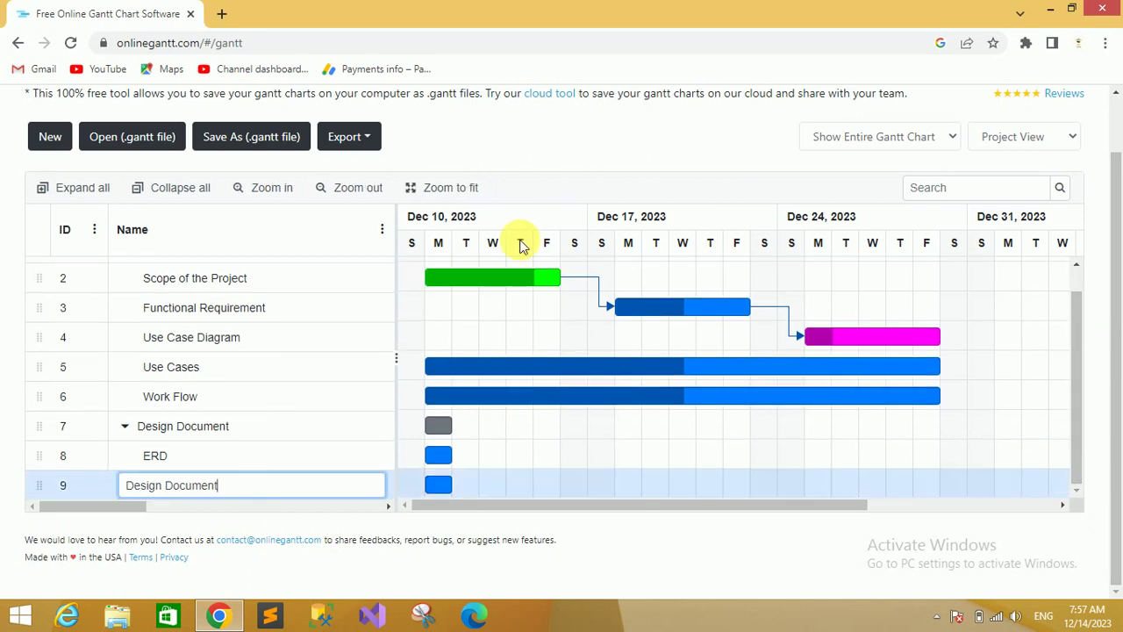
{"action": "key", "text": "BackSpace"}
{"action": "key", "text": "BackSpace"}
{"action": "key", "text": "BackSpace"}
{"action": "key", "text": "BackSpace"}
{"action": "key", "text": "BackSpace"}
{"action": "key", "text": "BackSpace"}
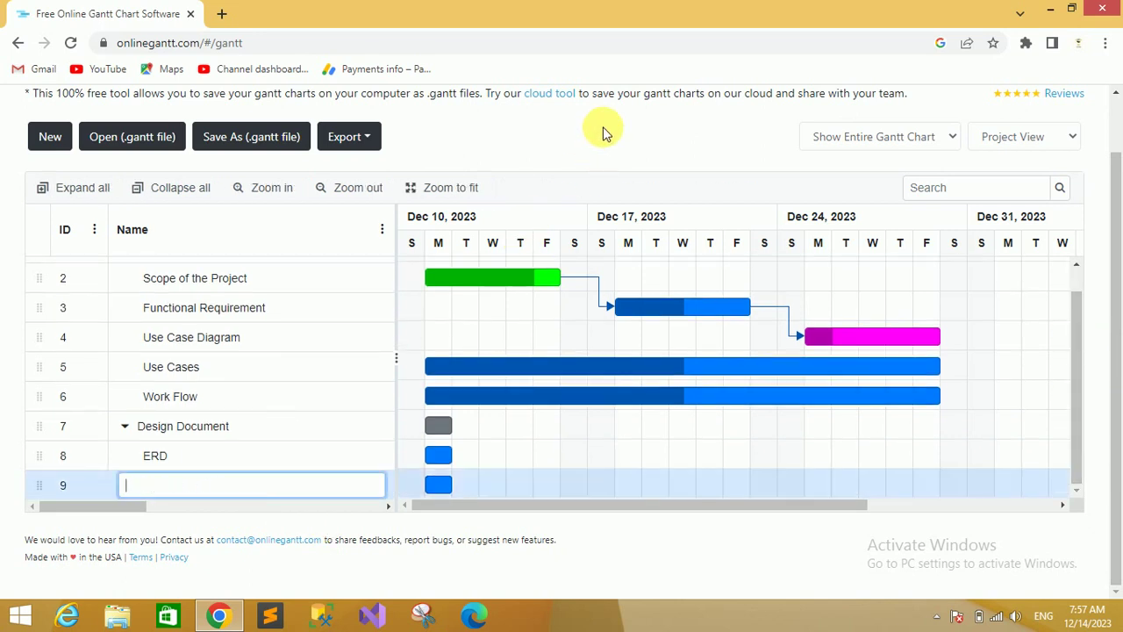
{"action": "type", "text": "Class D"}
{"action": "type", "text": "iagram"}
{"action": "key", "text": "Return"}
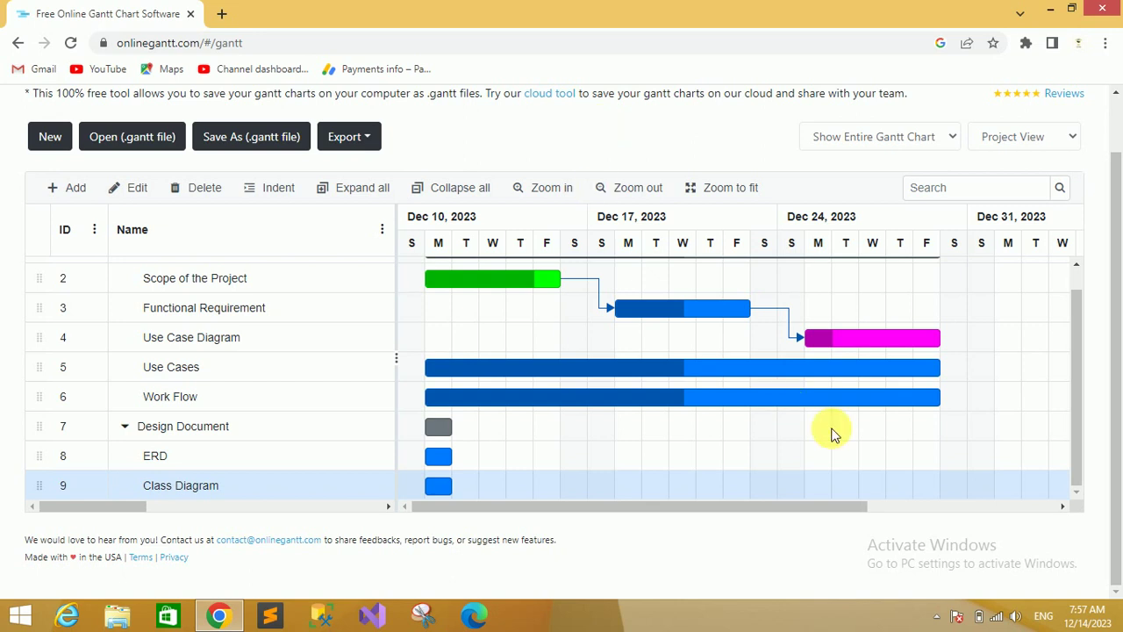
- Add a third Design Document child, Database Design, as row 10
{"action": "right_click", "coordinate": [188, 426]}
{"action": "mouse_move", "coordinate": [232, 477]}
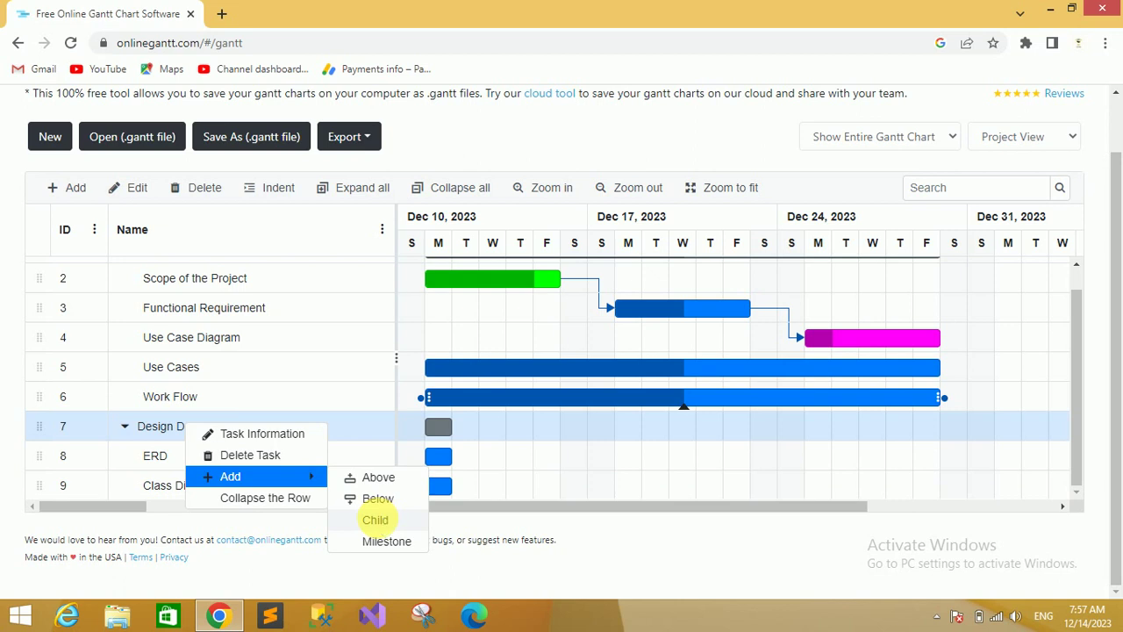
{"action": "left_click", "coordinate": [383, 523]}
{"action": "left_click_drag", "start_coordinate": [1083, 370], "coordinate": [1076, 489]}
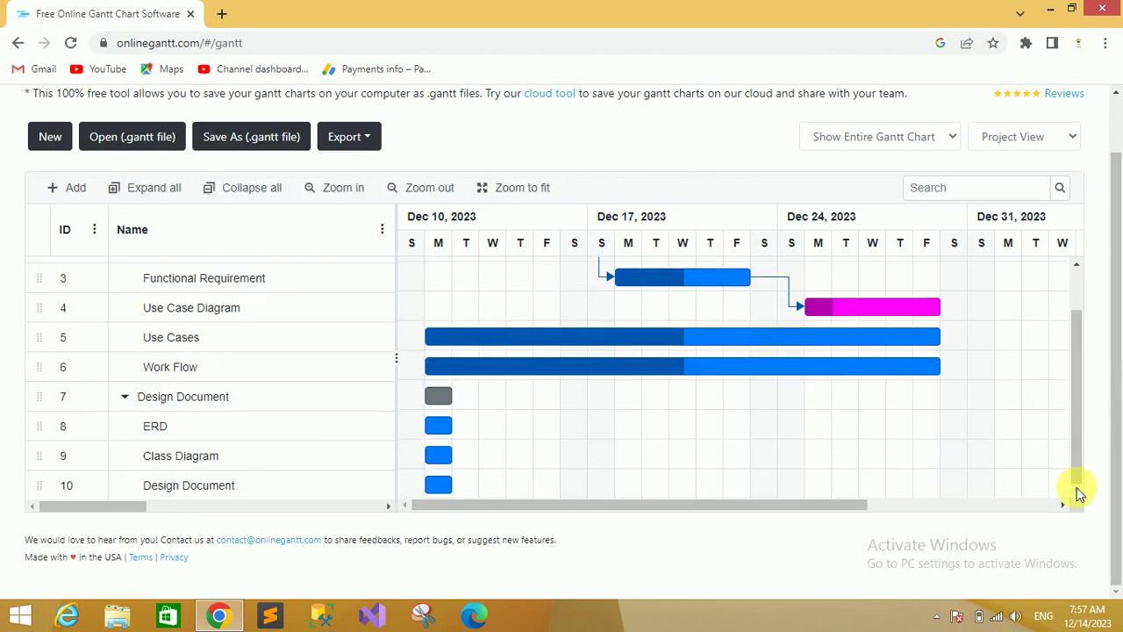
{"action": "double_click", "coordinate": [263, 488]}
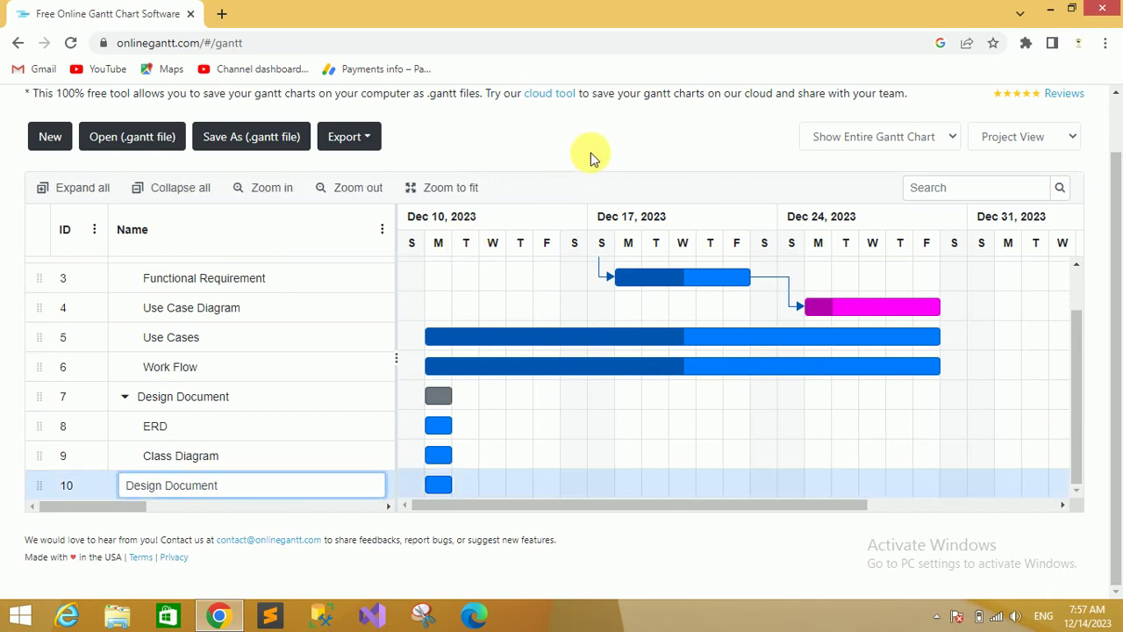
{"action": "key", "text": "BackSpace"}
{"action": "key", "text": "BackSpace"}
{"action": "key", "text": "BackSpace"}
{"action": "key", "text": "BackSpace"}
{"action": "key", "text": "BackSpace"}
{"action": "key", "text": "BackSpace"}
{"action": "type", "text": "Datab"}
{"action": "type", "text": "ase Design"}
{"action": "key", "text": "Return"}
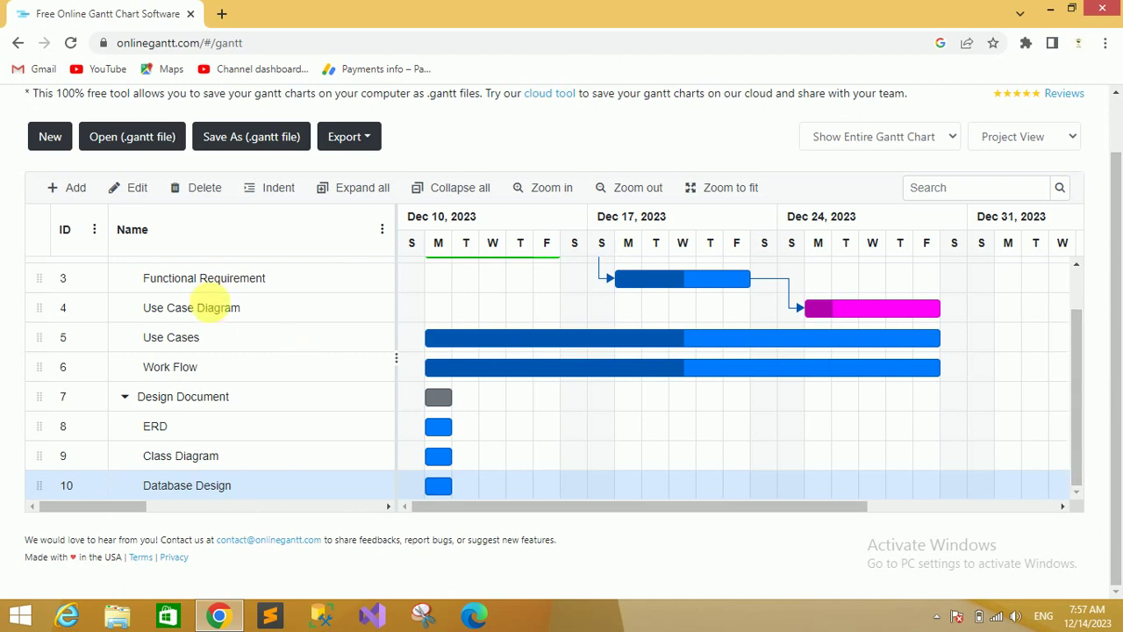
- Create a one-day Test Phase task as row 11 and scroll down to it
{"action": "left_click", "coordinate": [77, 188]}
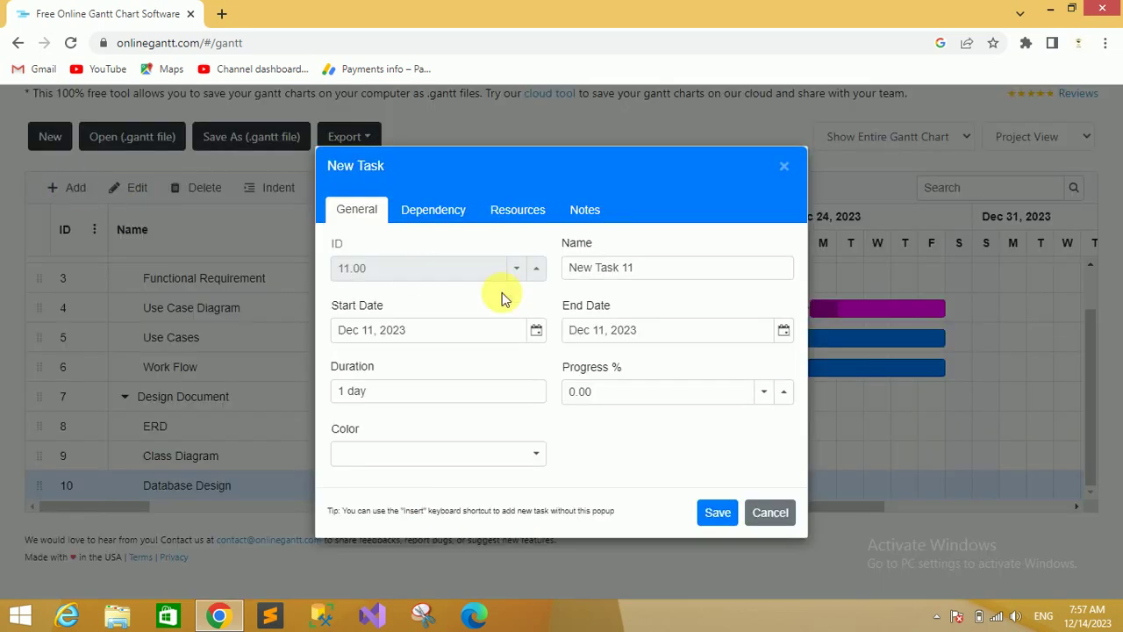
{"action": "left_click", "coordinate": [654, 276]}
{"action": "key", "text": "BackSpace"}
{"action": "key", "text": "BackSpace"}
{"action": "key", "text": "BackSpace"}
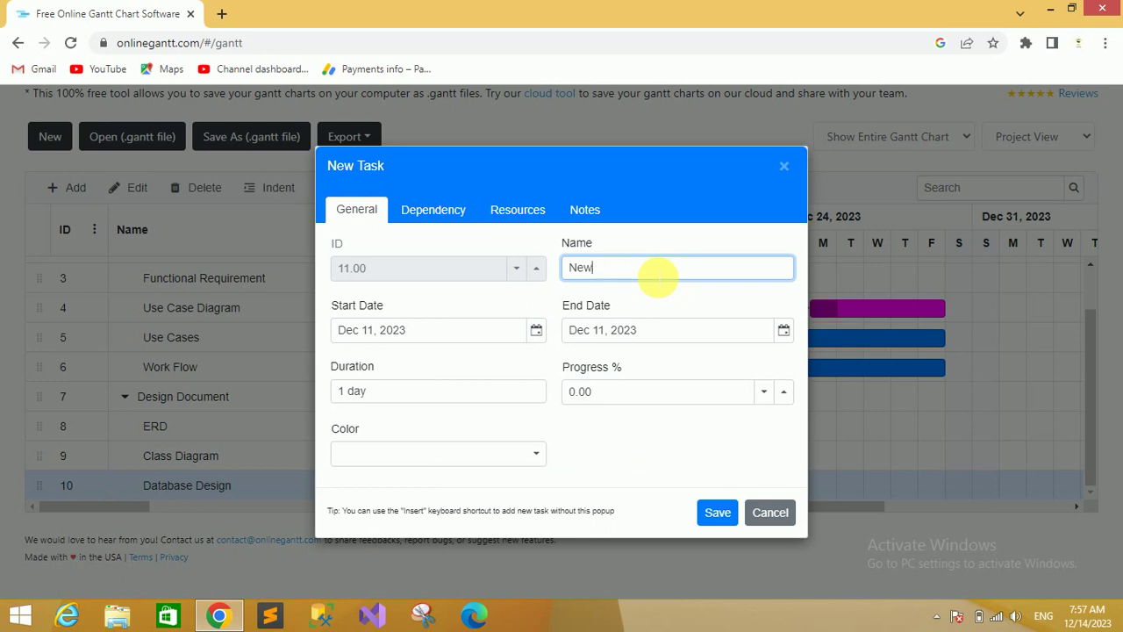
{"action": "key", "text": "BackSpace"}
{"action": "key", "text": "BackSpace"}
{"action": "key", "text": "BackSpace"}
{"action": "type", "text": "Test "}
{"action": "type", "text": "Phase"}
{"action": "left_click", "coordinate": [718, 512]}
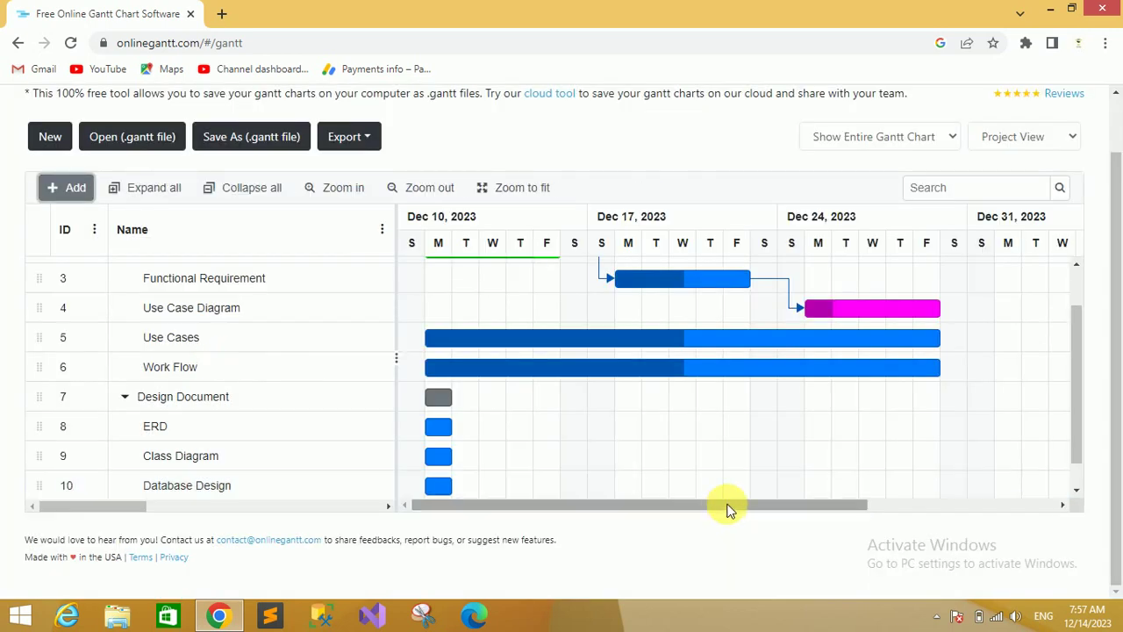
{"action": "left_click_drag", "start_coordinate": [1075, 367], "coordinate": [1080, 477]}
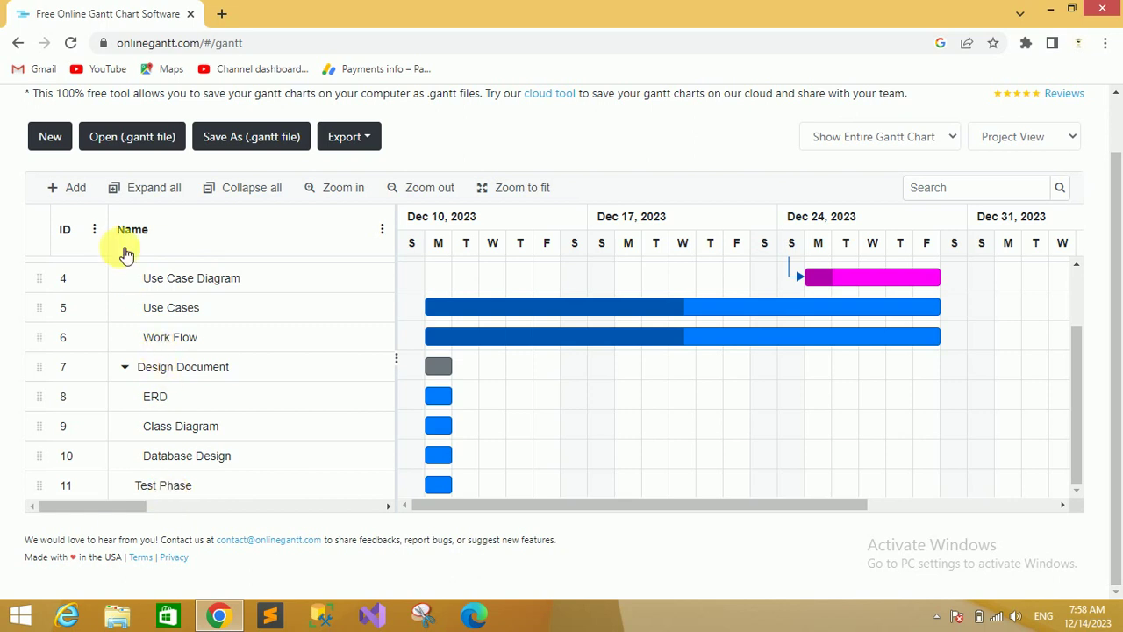
- Add task 12 named Final Deliverable, a one-day bar on Dec 11, 2023
{"action": "left_click", "coordinate": [74, 189]}
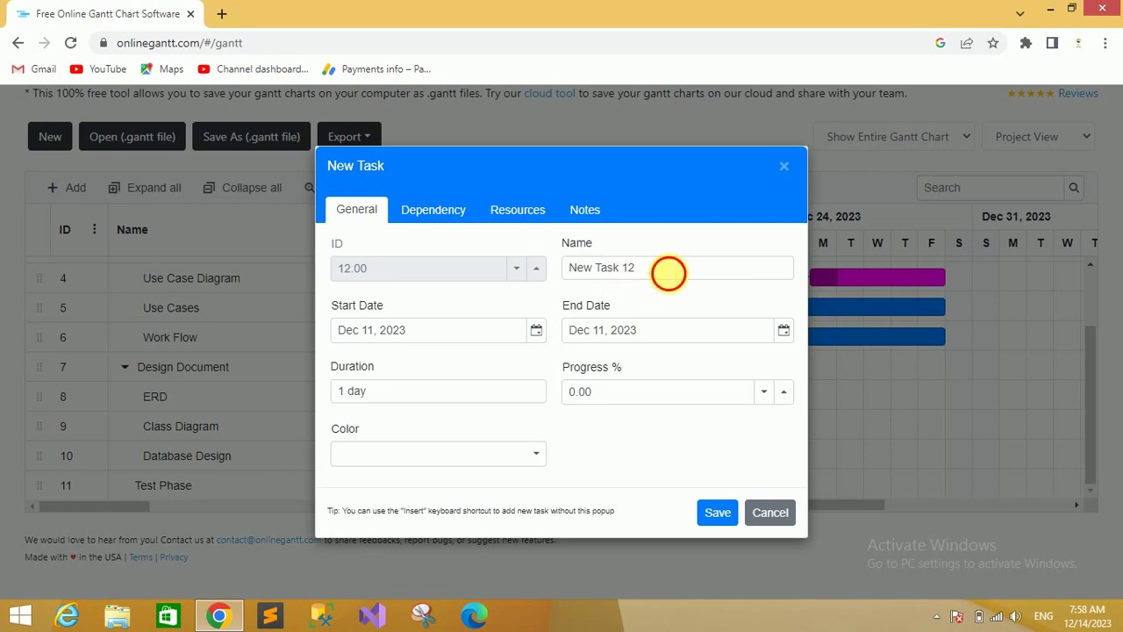
{"action": "left_click", "coordinate": [669, 272]}
{"action": "key", "text": "BackSpace"}
{"action": "key", "text": "BackSpace"}
{"action": "key", "text": "BackSpace"}
{"action": "type", "text": "F"}
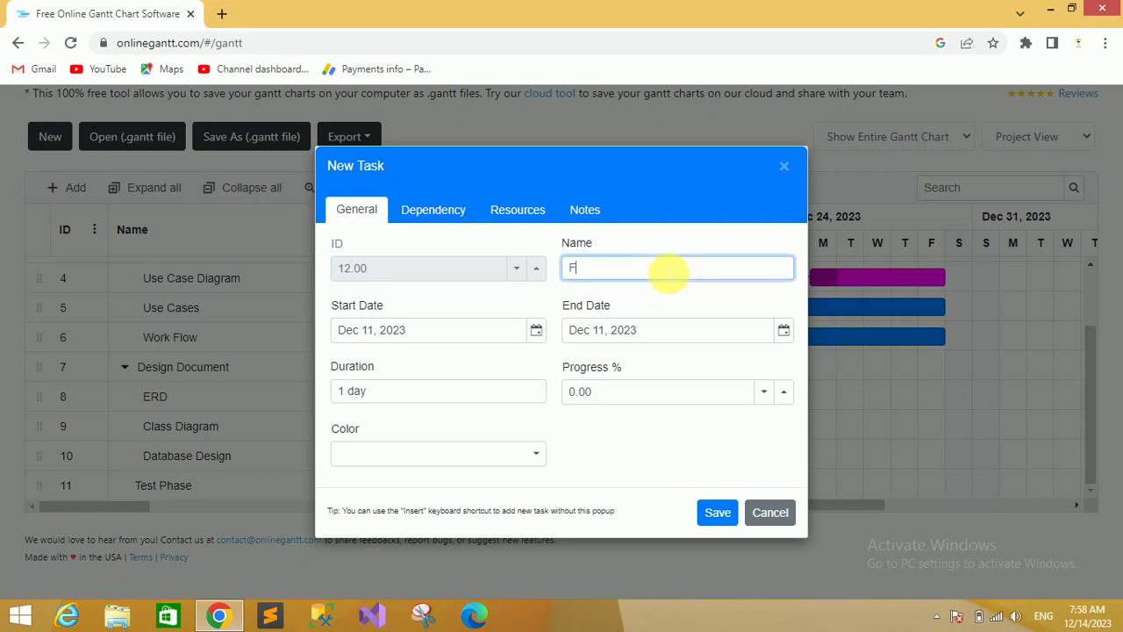
{"action": "type", "text": "inal D"}
{"action": "type", "text": "eli"}
{"action": "type", "text": "verable"}
{"action": "left_click", "coordinate": [716, 515]}
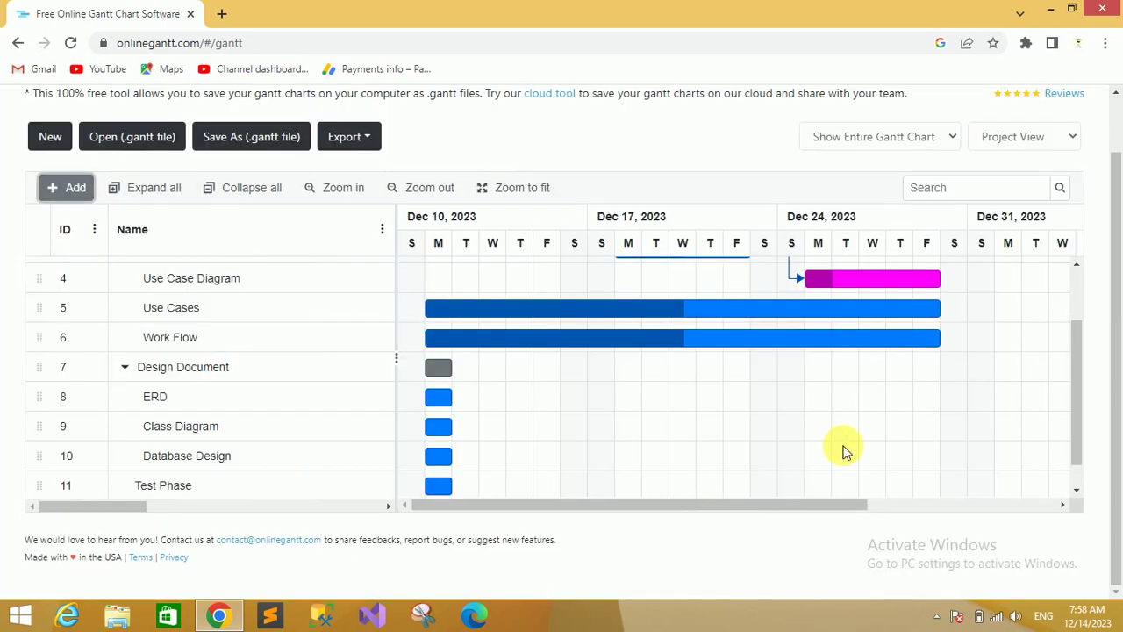
{"action": "scroll", "coordinate": [1073, 347], "scroll_direction": "down", "scroll_amount": 2}
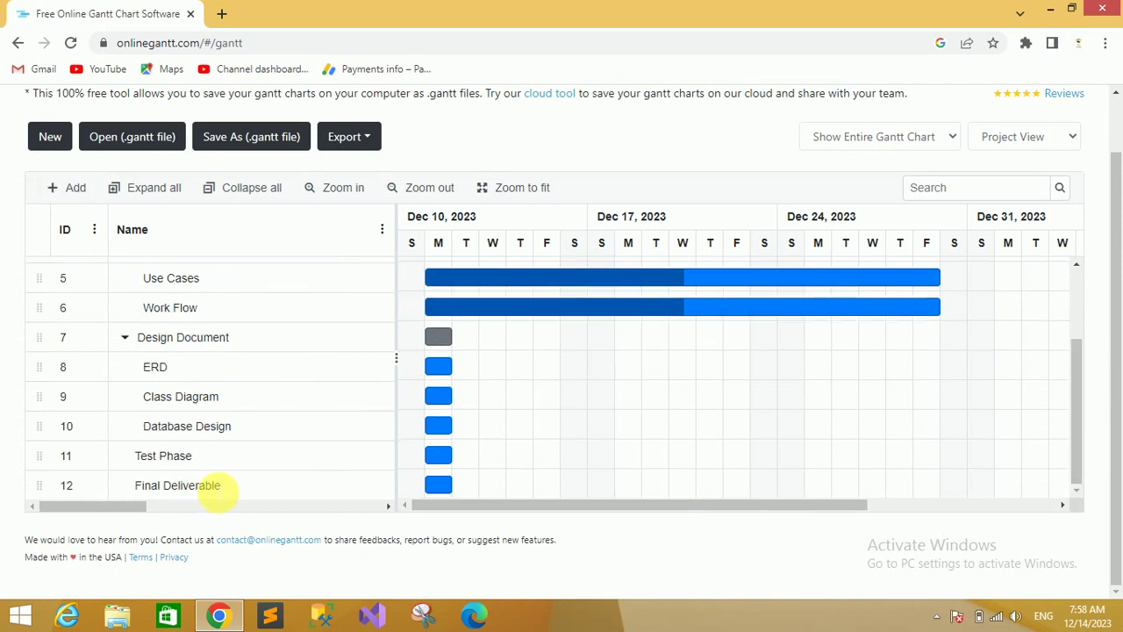
- Add child task 13, Information Collection, under Final Deliverable
{"action": "right_click", "coordinate": [218, 490]}
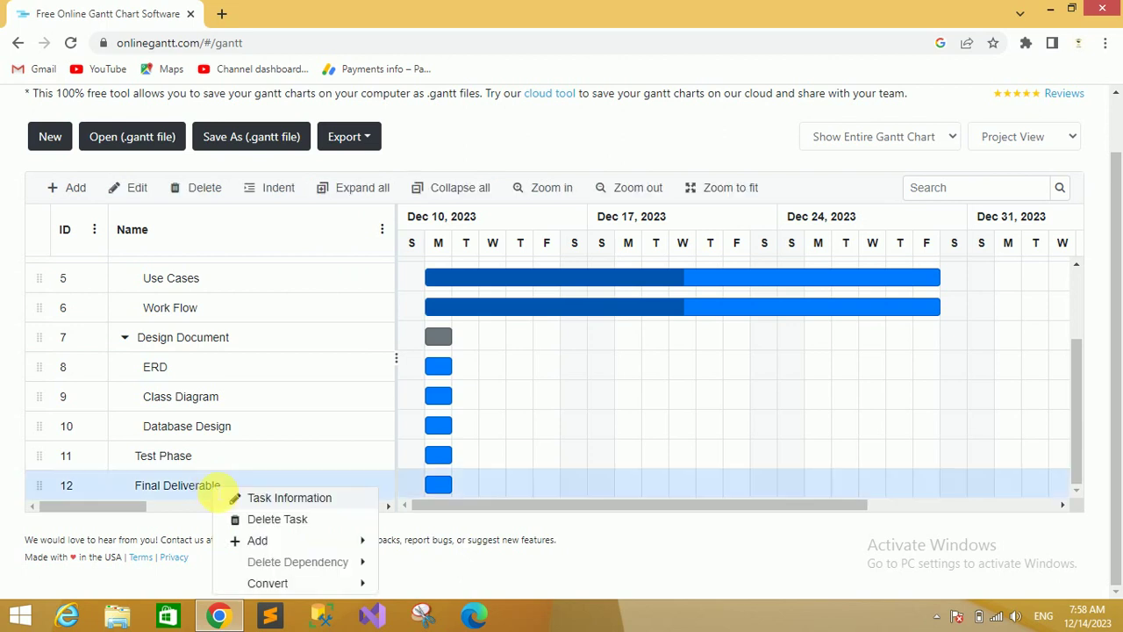
{"action": "mouse_move", "coordinate": [339, 544]}
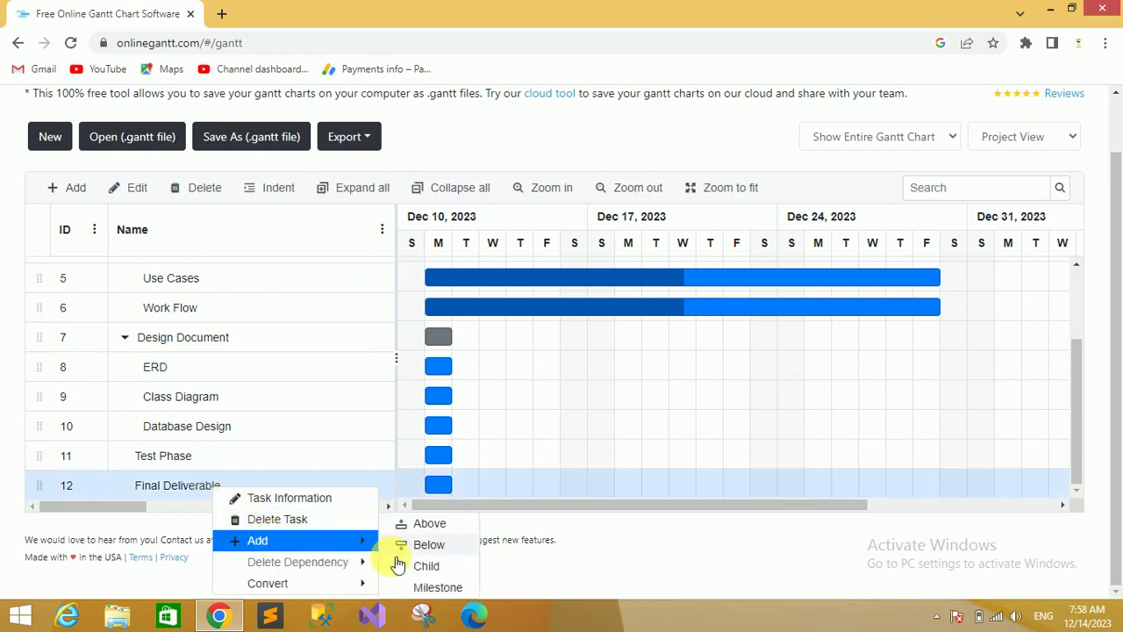
{"action": "left_click", "coordinate": [427, 566]}
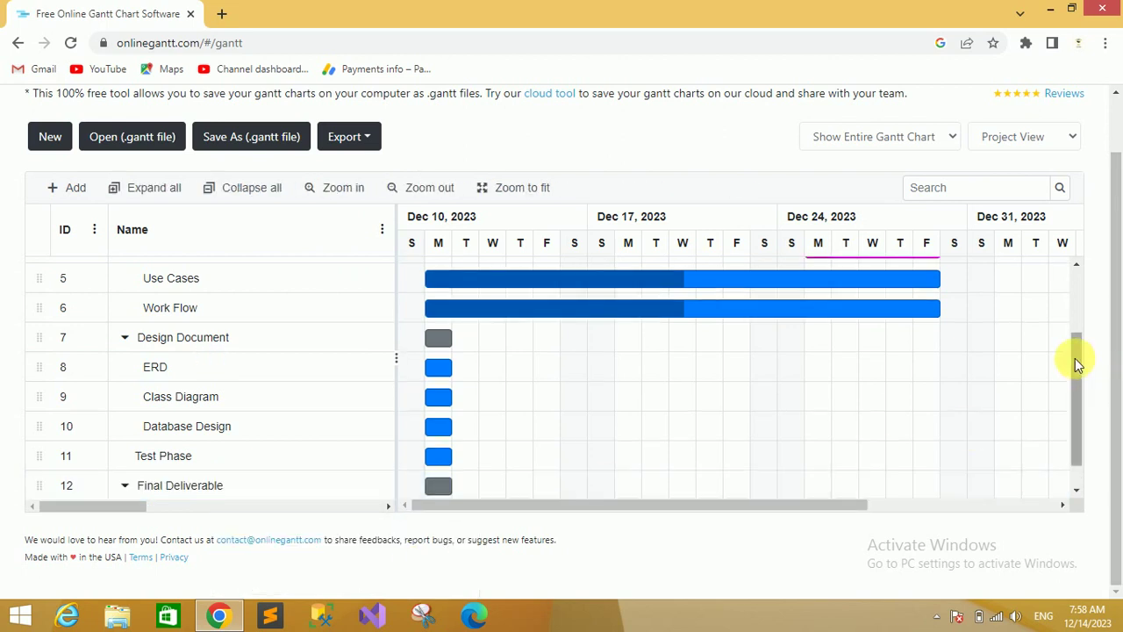
{"action": "left_click_drag", "start_coordinate": [1075, 358], "coordinate": [1075, 455]}
{"action": "double_click", "coordinate": [243, 488]}
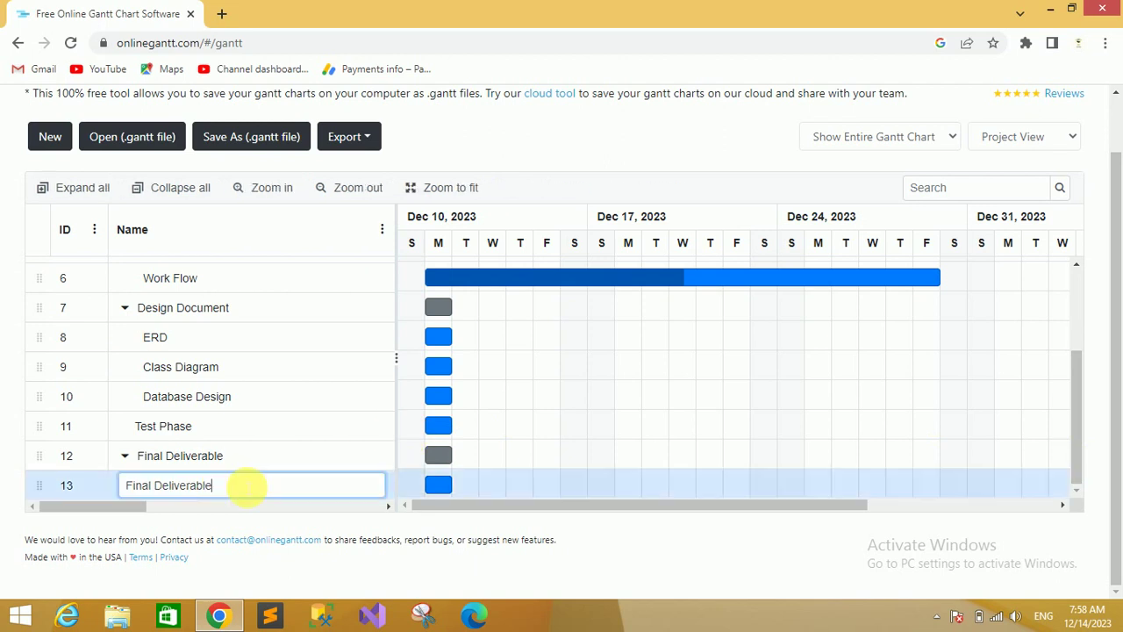
{"action": "key", "text": "BackSpace"}
{"action": "key", "text": "BackSpace"}
{"action": "key", "text": "BackSpace"}
{"action": "key", "text": "BackSpace"}
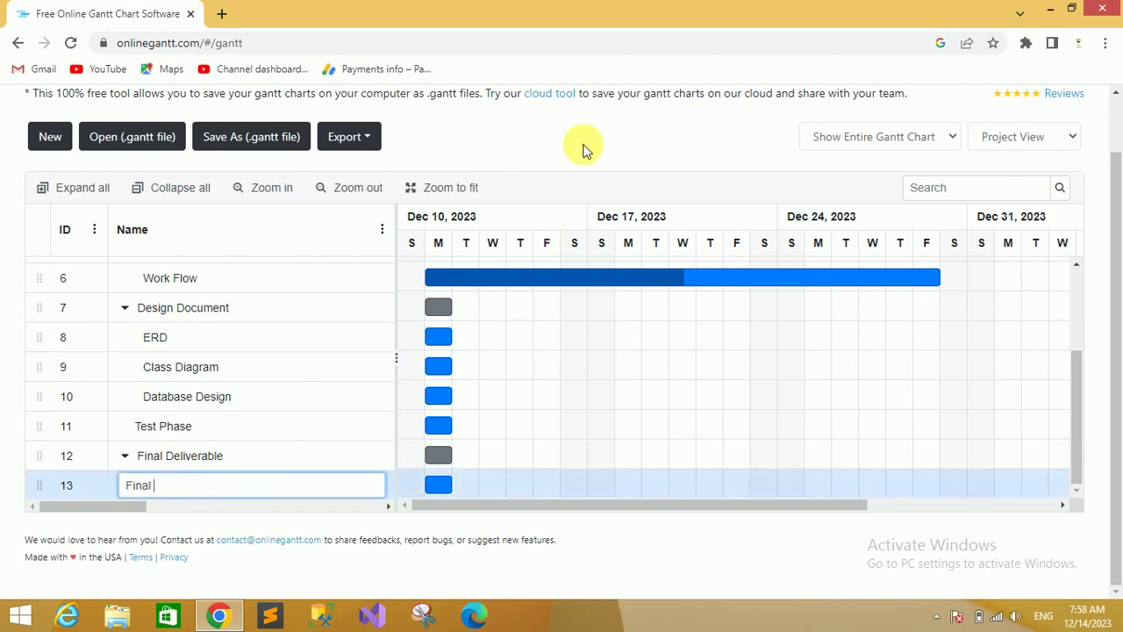
{"action": "key", "text": "BackSpace"}
{"action": "key", "text": "BackSpace"}
{"action": "key", "text": "BackSpace"}
{"action": "type", "text": "Informat"}
{"action": "type", "text": "ion Coll"}
{"action": "type", "text": "ection"}
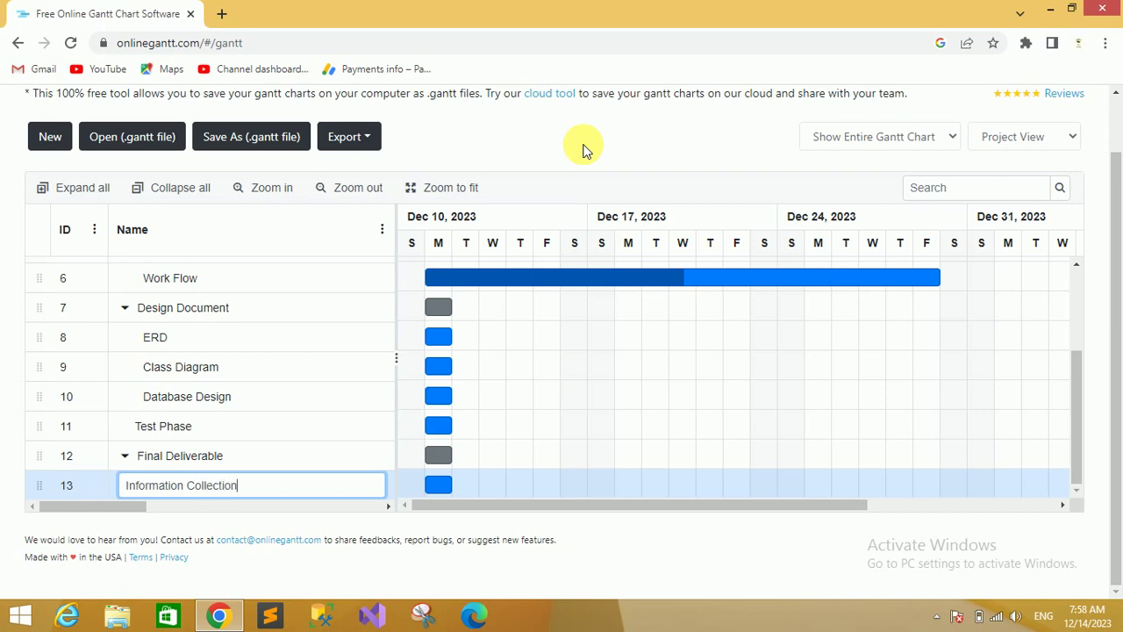
{"action": "key", "text": "Return"}
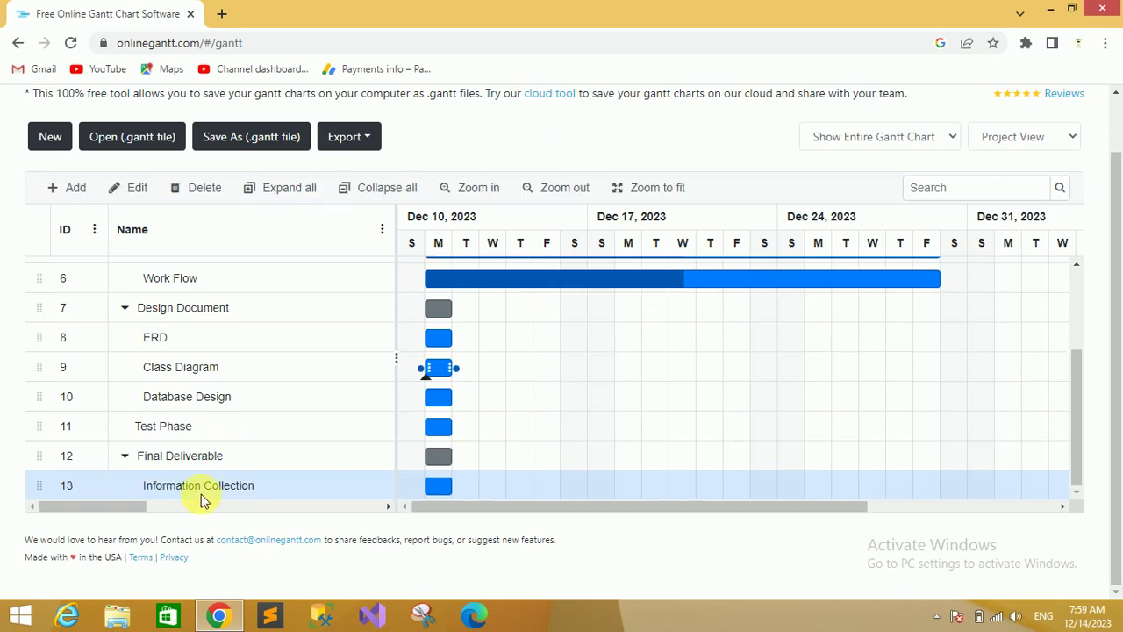
- Add child task 14, Coding, under Final Deliverable below Information Collection
{"action": "right_click", "coordinate": [198, 455]}
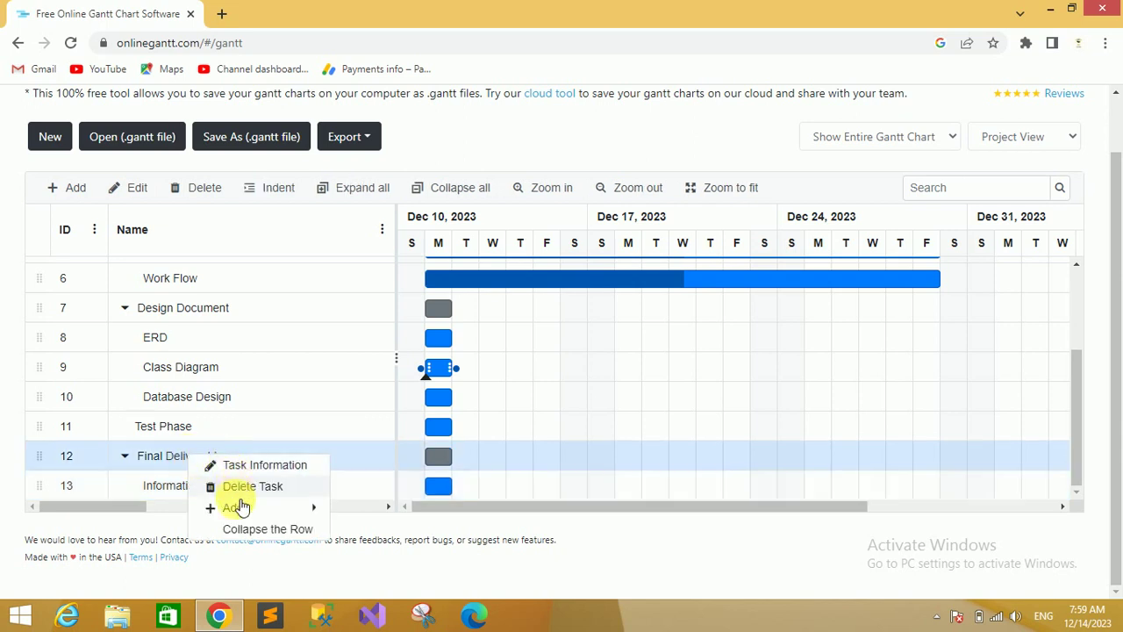
{"action": "mouse_move", "coordinate": [246, 508]}
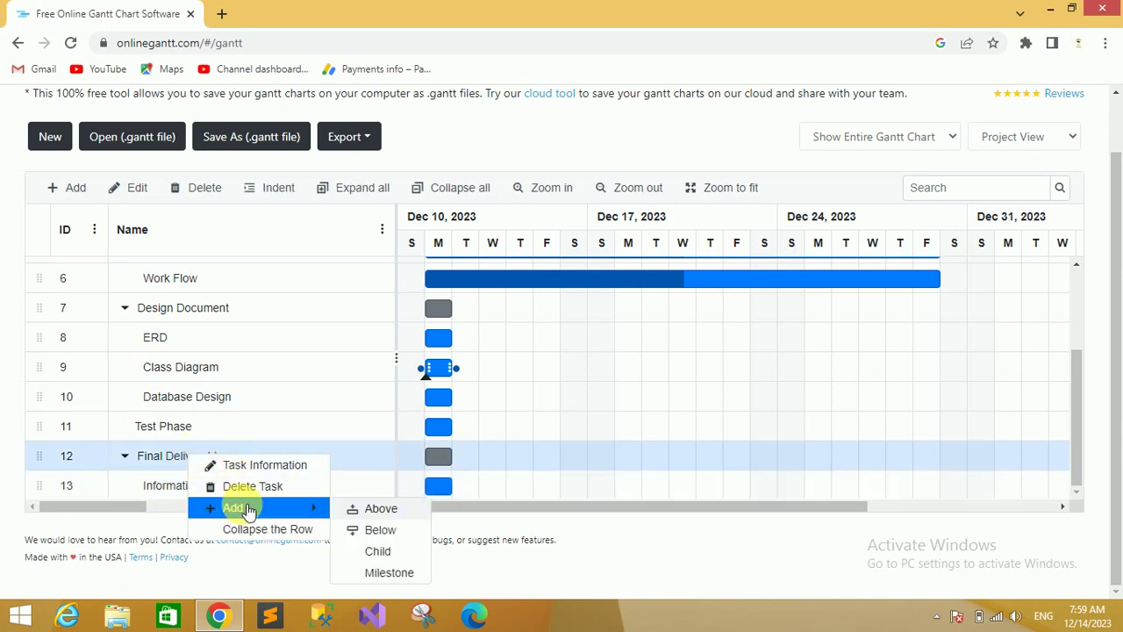
{"action": "left_click", "coordinate": [379, 551]}
{"action": "left_click_drag", "start_coordinate": [1075, 373], "coordinate": [1075, 458]}
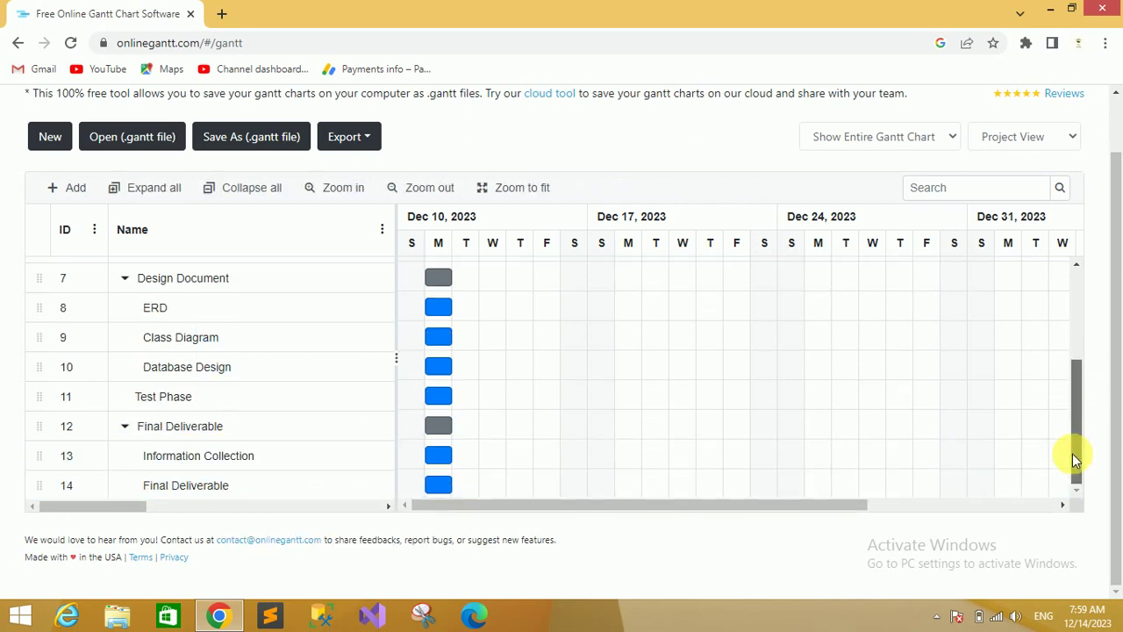
{"action": "double_click", "coordinate": [237, 485]}
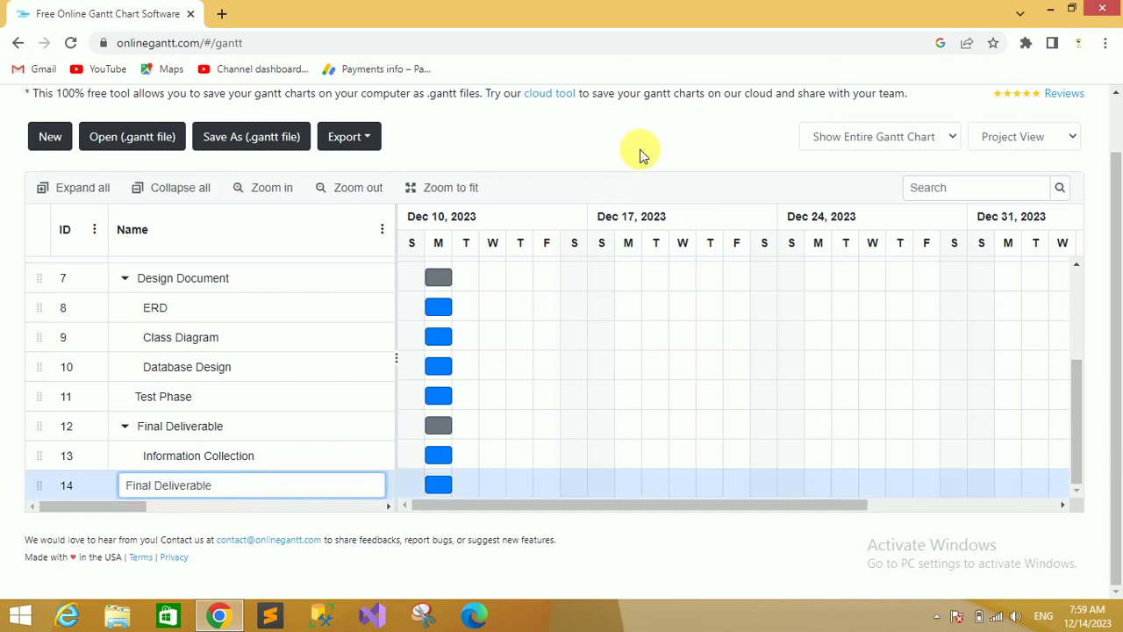
{"action": "key", "text": "BackSpace"}
{"action": "key", "text": "BackSpace"}
{"action": "key", "text": "BackSpace"}
{"action": "key", "text": "BackSpace"}
{"action": "key", "text": "BackSpace"}
{"action": "key", "text": "BackSpace"}
{"action": "key", "text": "BackSpace"}
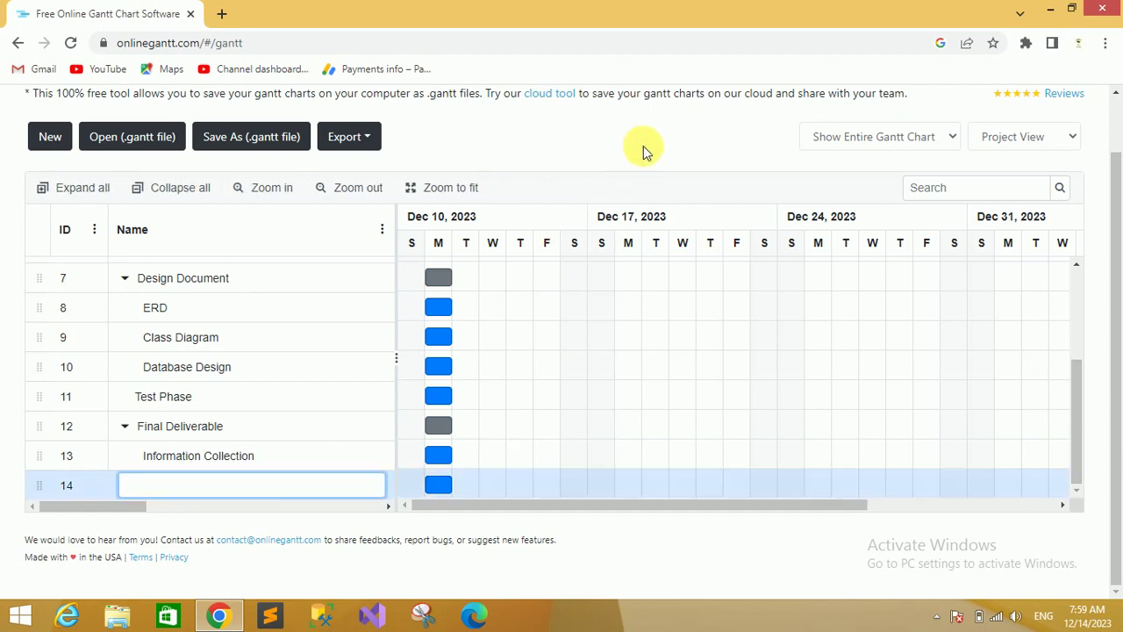
{"action": "type", "text": "Coding"}
{"action": "key", "text": "Return"}
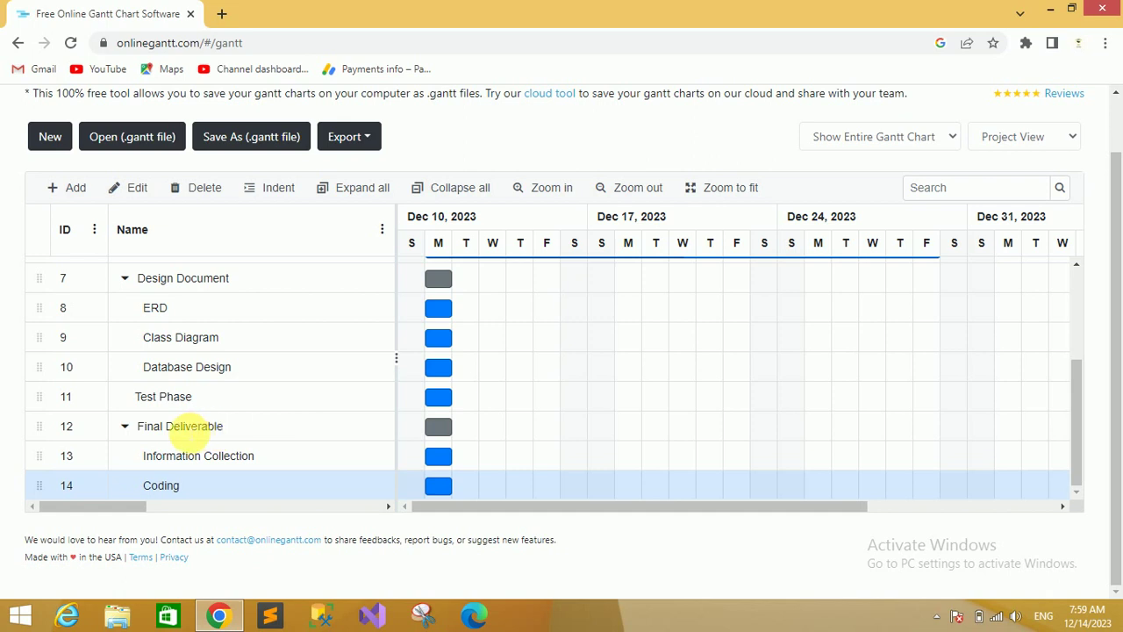
- Dismiss the Final Deliverable task menu unused and scroll the chart back to the top
{"action": "right_click", "coordinate": [185, 428]}
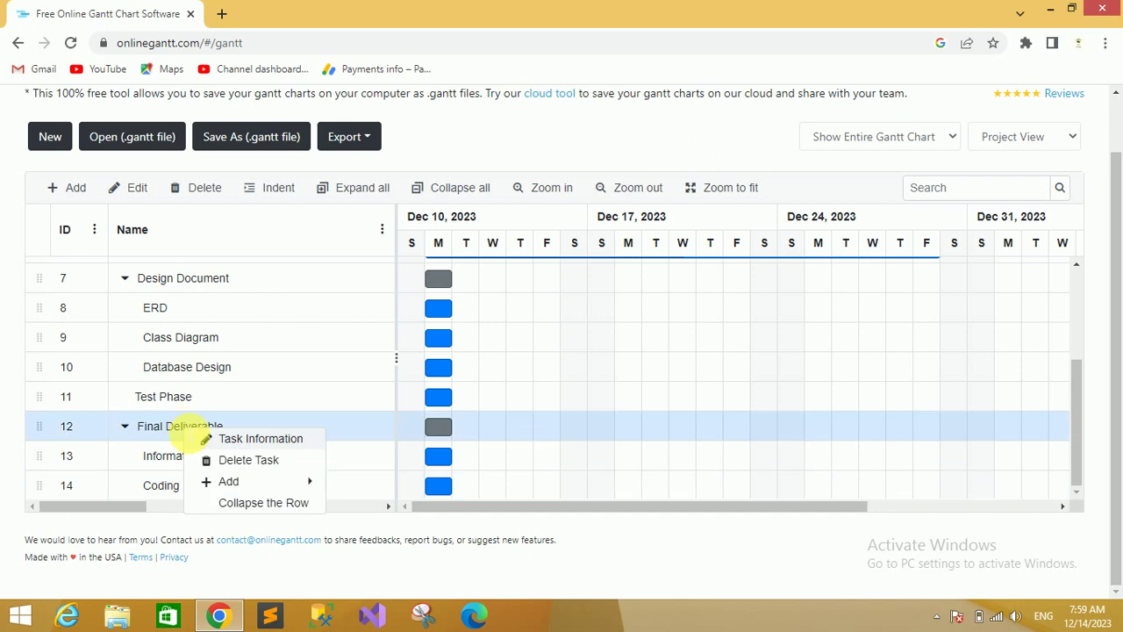
{"action": "mouse_move", "coordinate": [246, 484]}
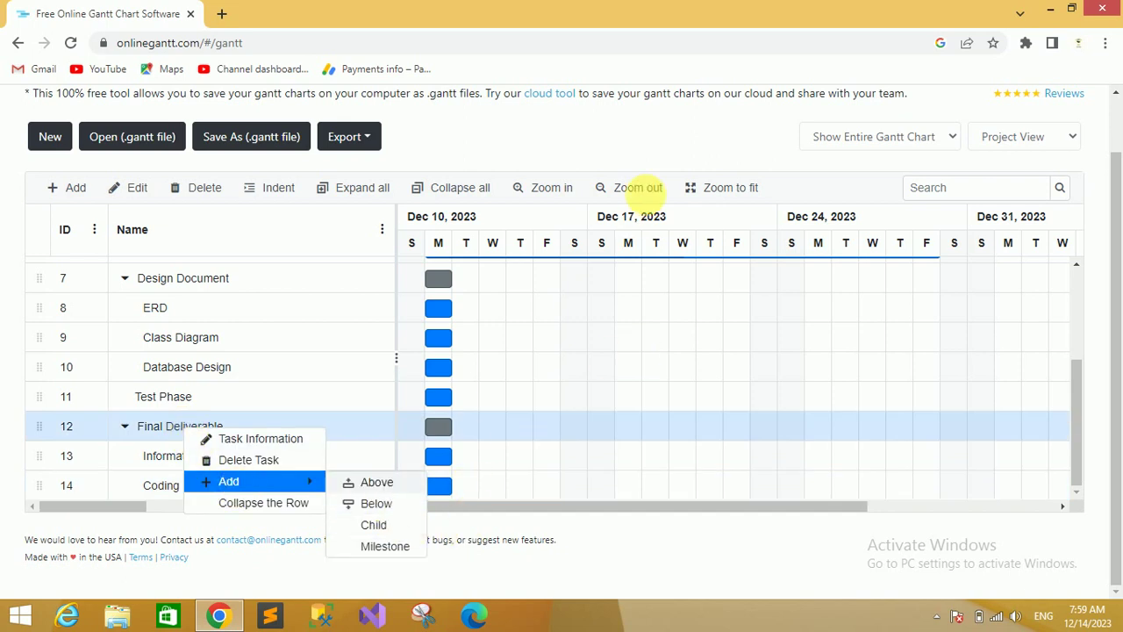
{"action": "left_click", "coordinate": [656, 152]}
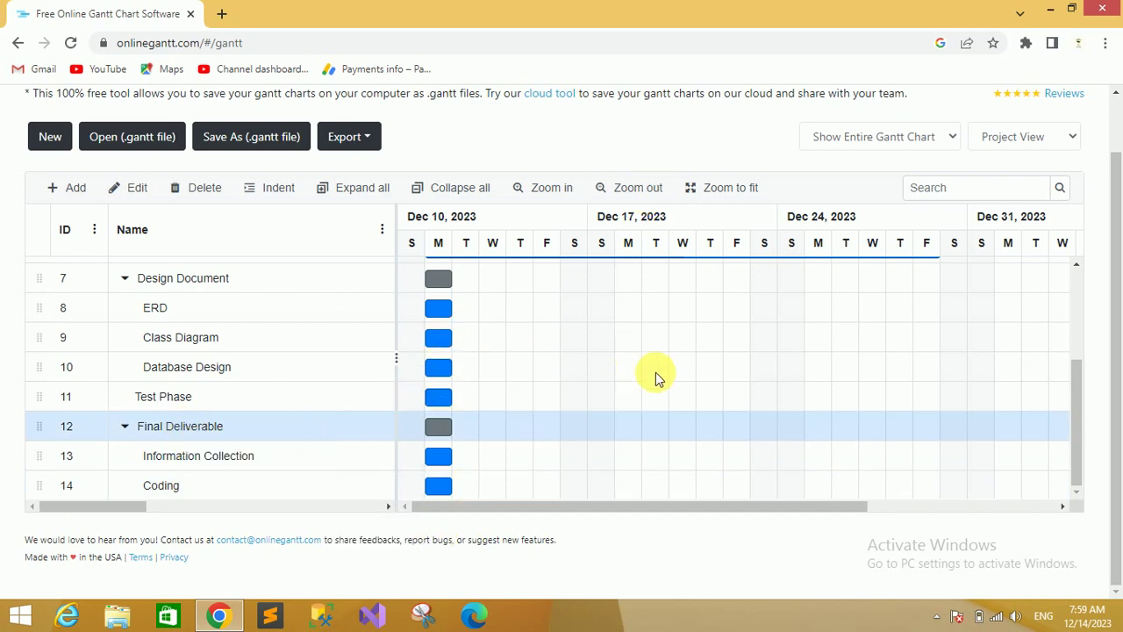
{"action": "left_click_drag", "start_coordinate": [1073, 450], "coordinate": [1084, 349]}
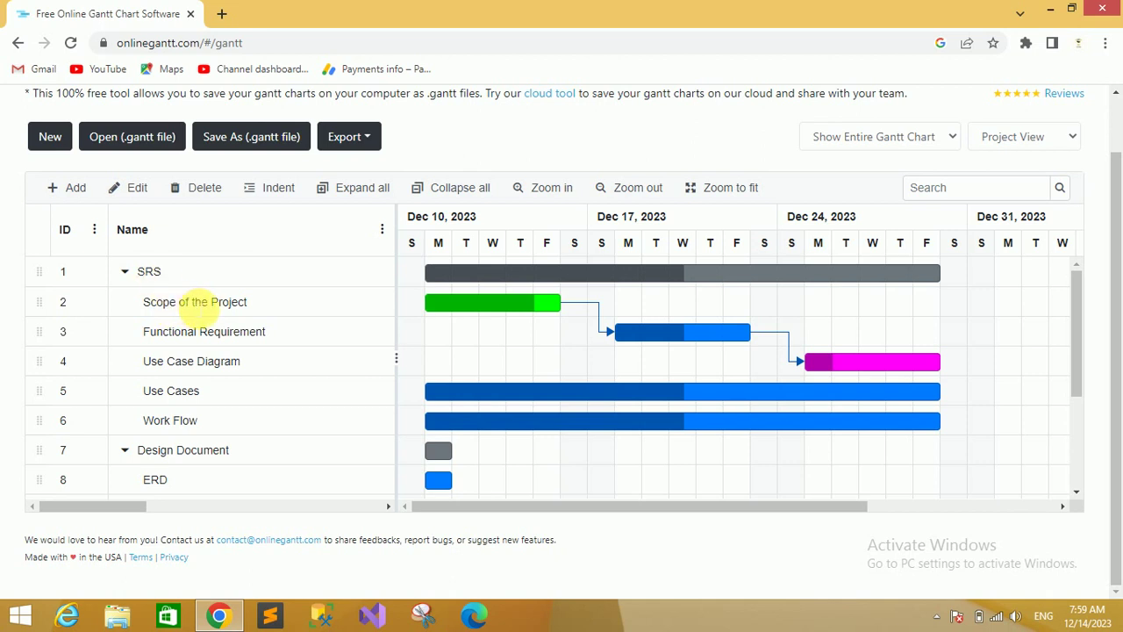
- Set Scope of the Project's start and end dates to Dec 01, 2023
{"action": "right_click", "coordinate": [195, 302]}
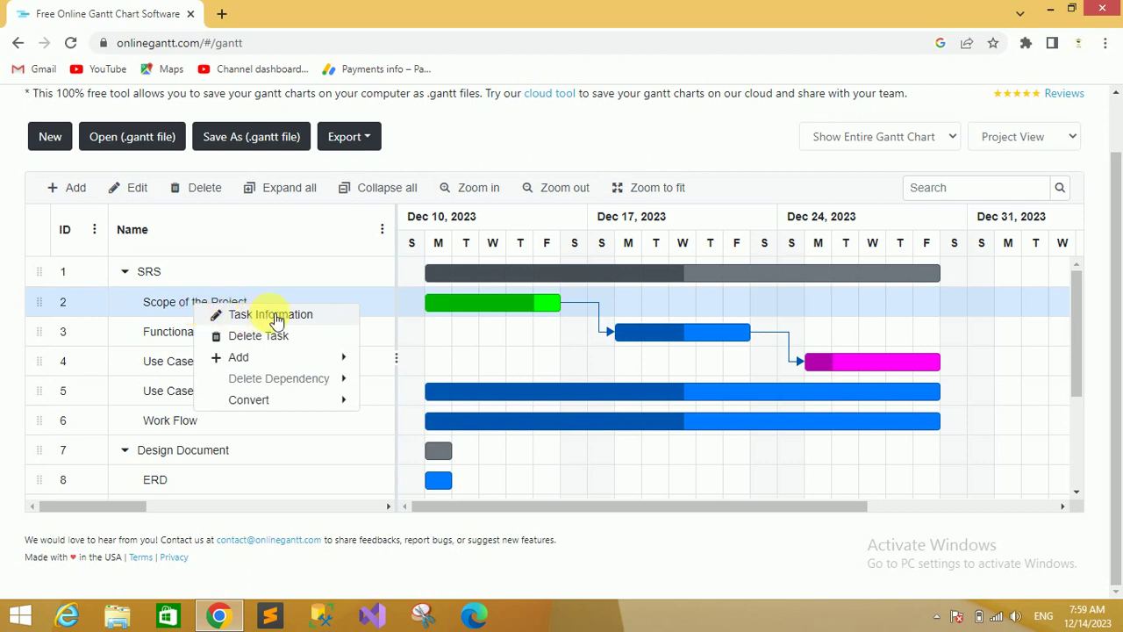
{"action": "left_click", "coordinate": [274, 316]}
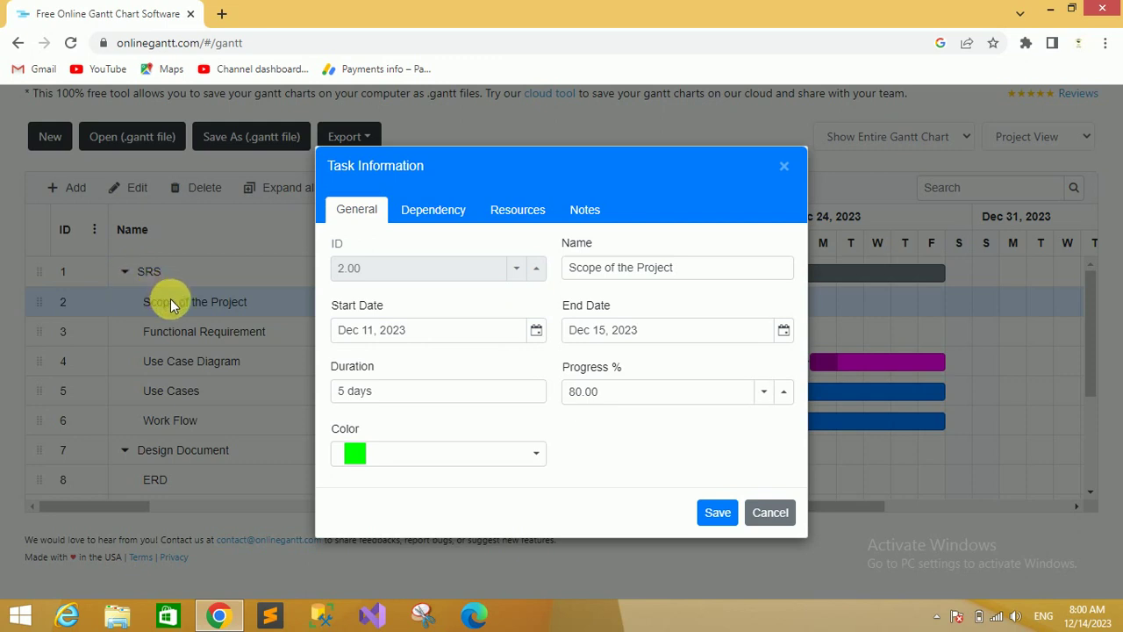
{"action": "left_click", "coordinate": [536, 330]}
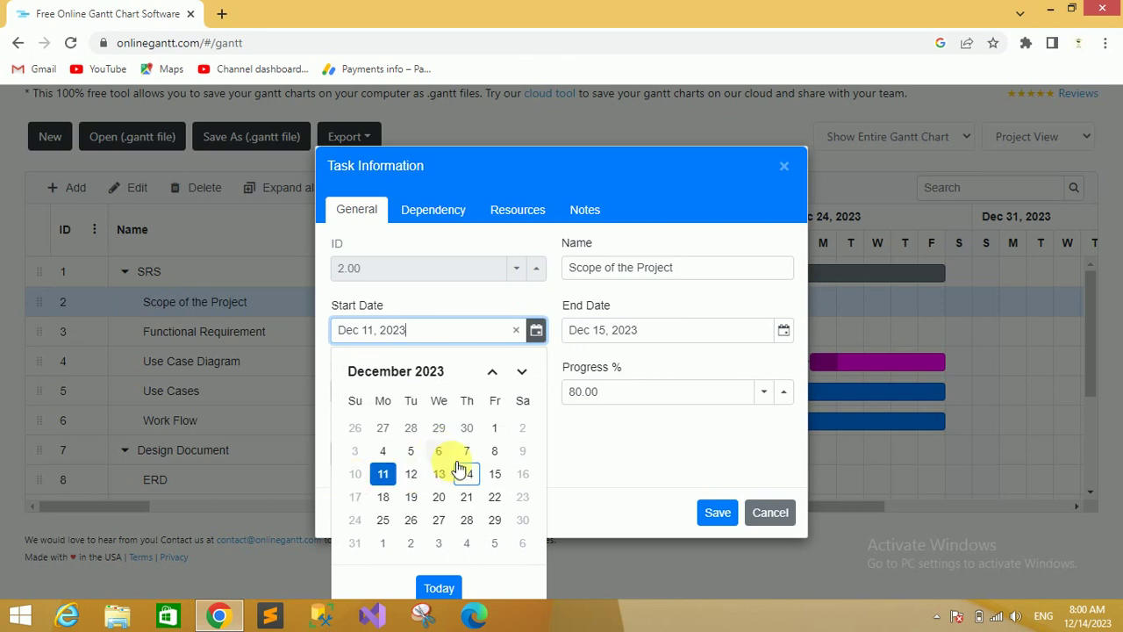
{"action": "left_click", "coordinate": [497, 428]}
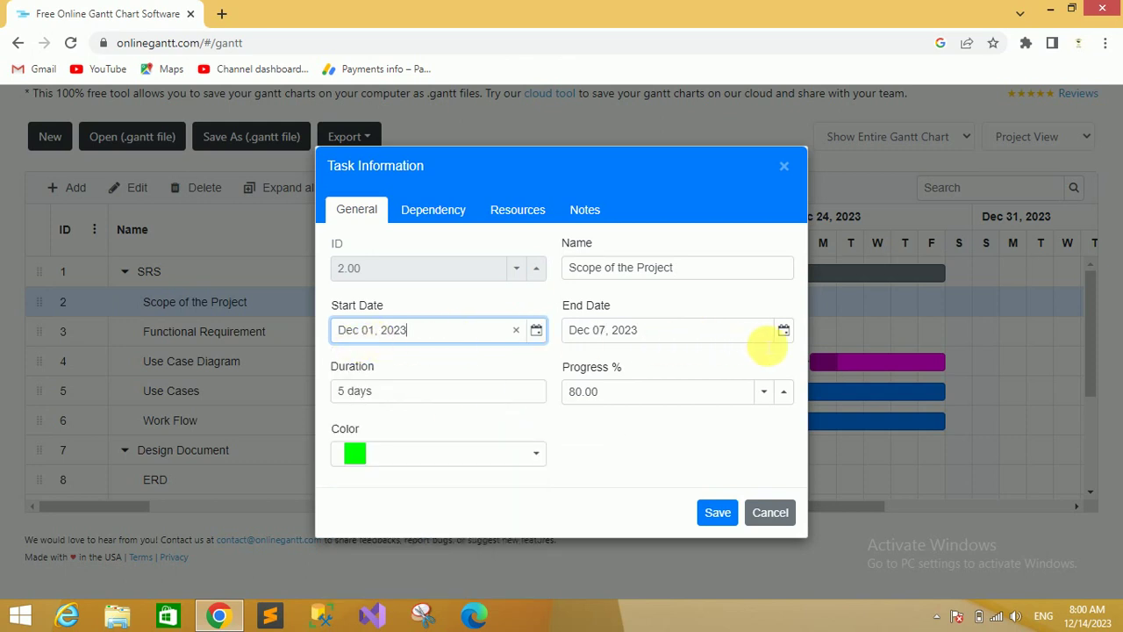
{"action": "left_click", "coordinate": [784, 331]}
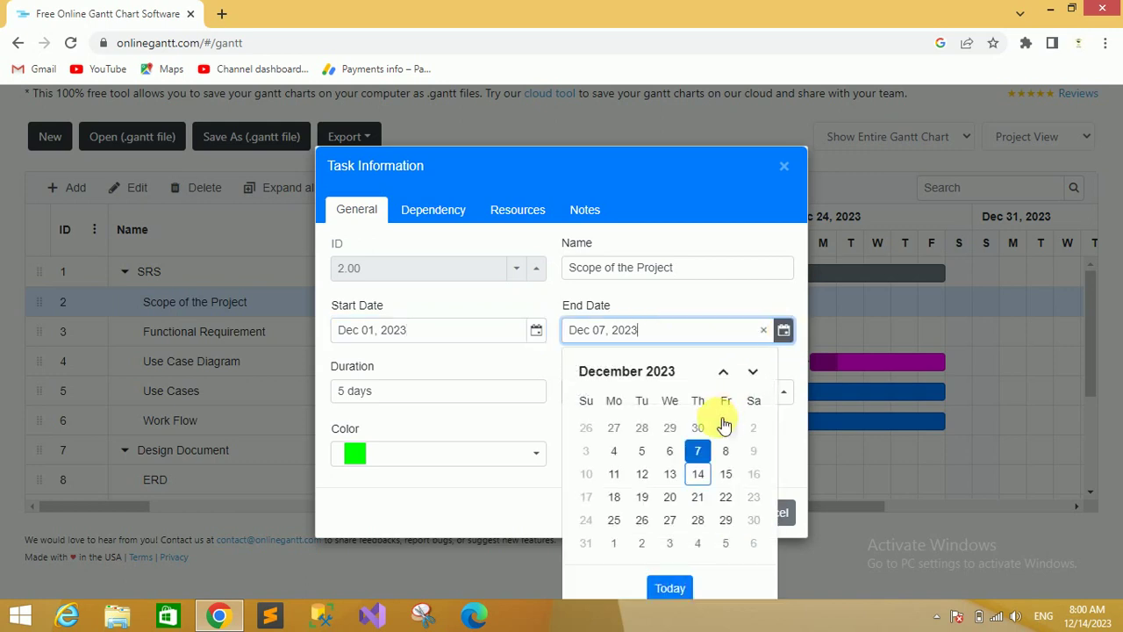
{"action": "left_click", "coordinate": [728, 429]}
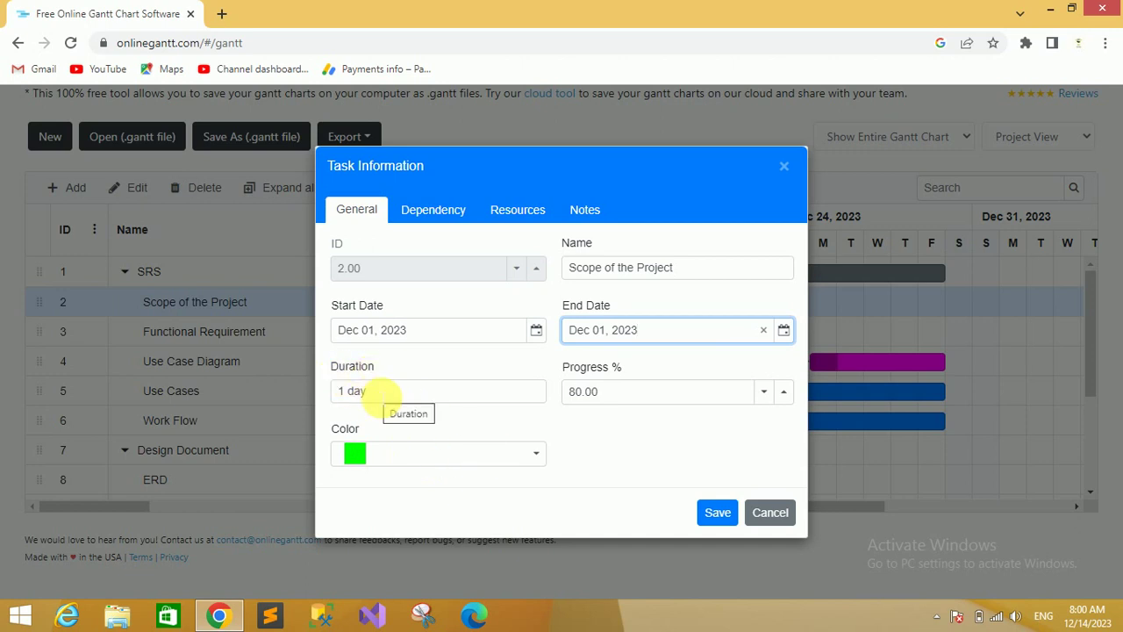
- Change the task's duration to 1 day
{"action": "left_click", "coordinate": [377, 391]}
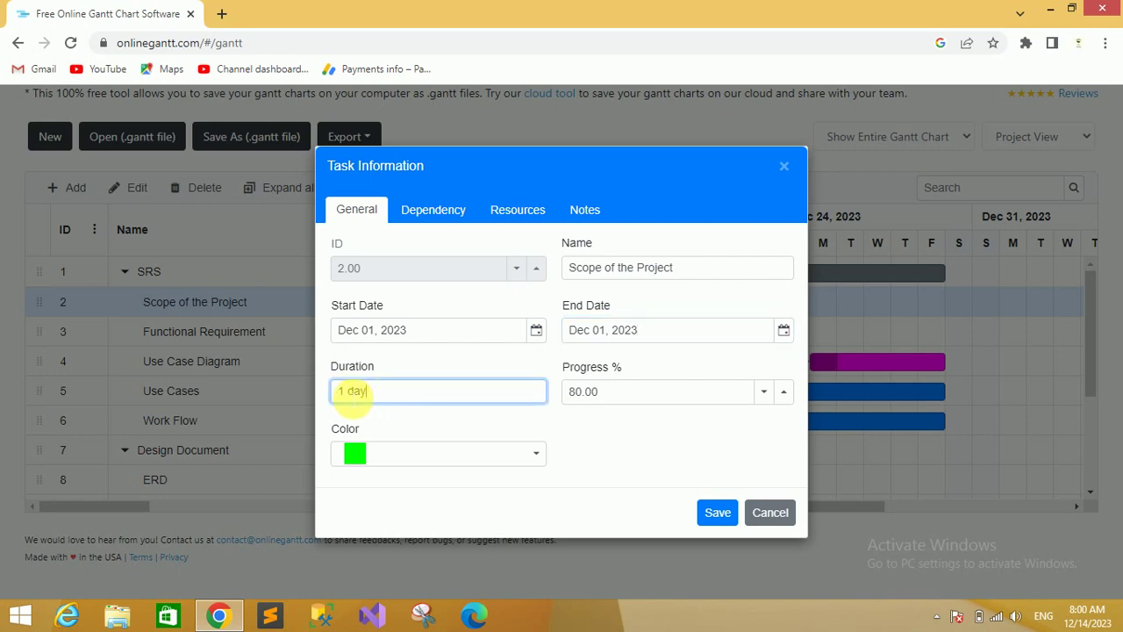
{"action": "key", "text": "BackSpace"}
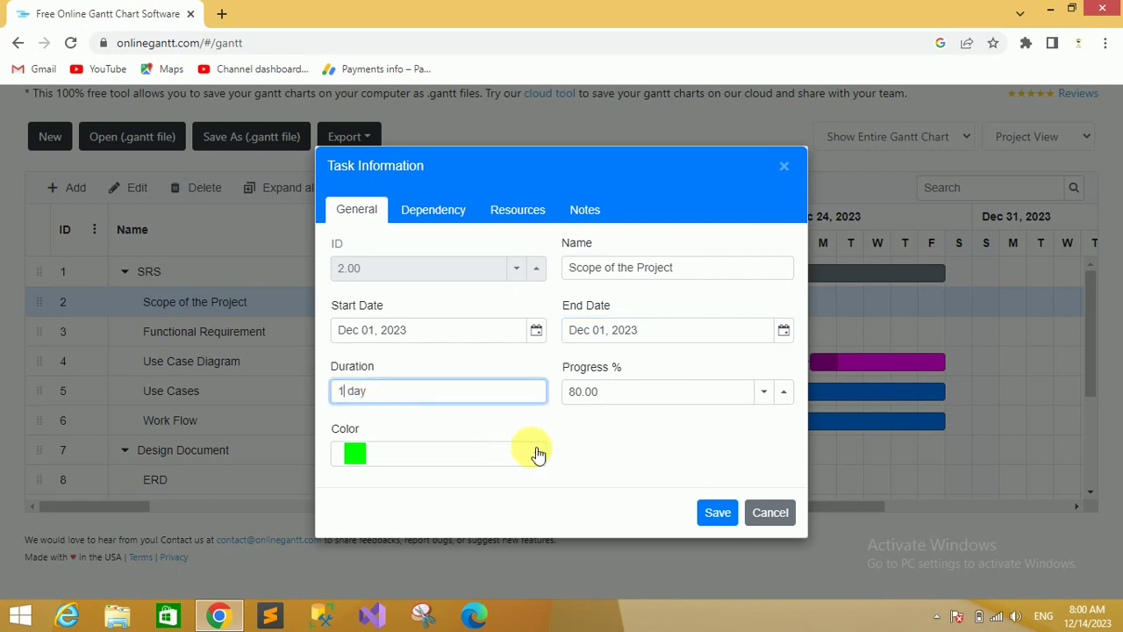
{"action": "key", "text": "BackSpace"}
{"action": "type", "text": "4"}
{"action": "key", "text": "BackSpace"}
{"action": "key", "text": "BackSpace"}
{"action": "type", "text": "1"}
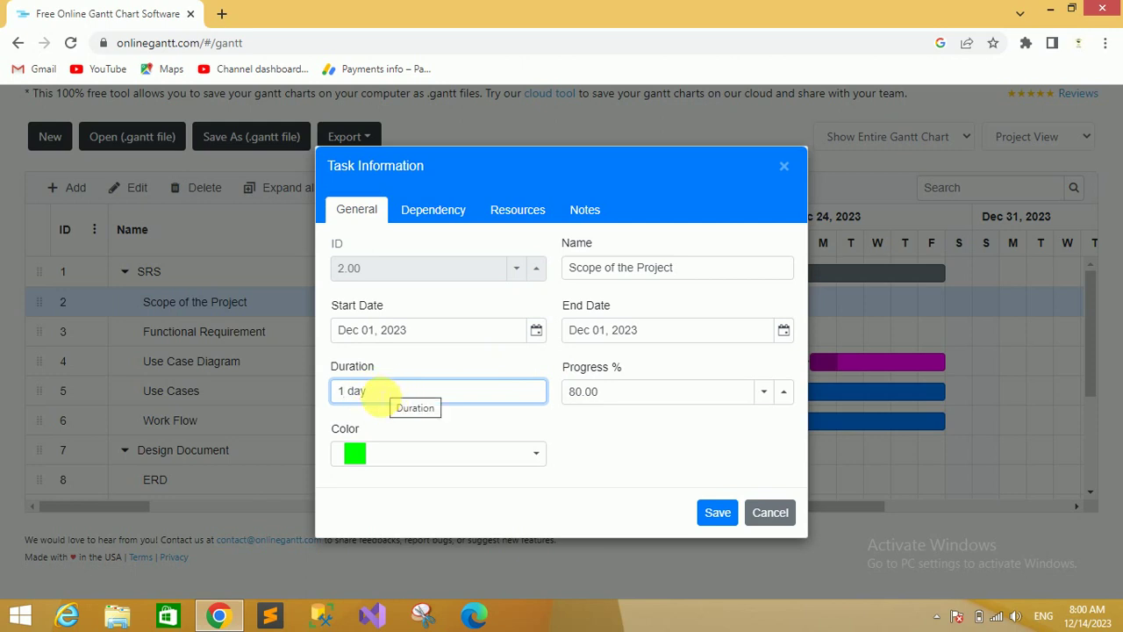
- Confirm the 1-day duration, give Scope of the Project an orange colour, and save
{"action": "left_click", "coordinate": [638, 471]}
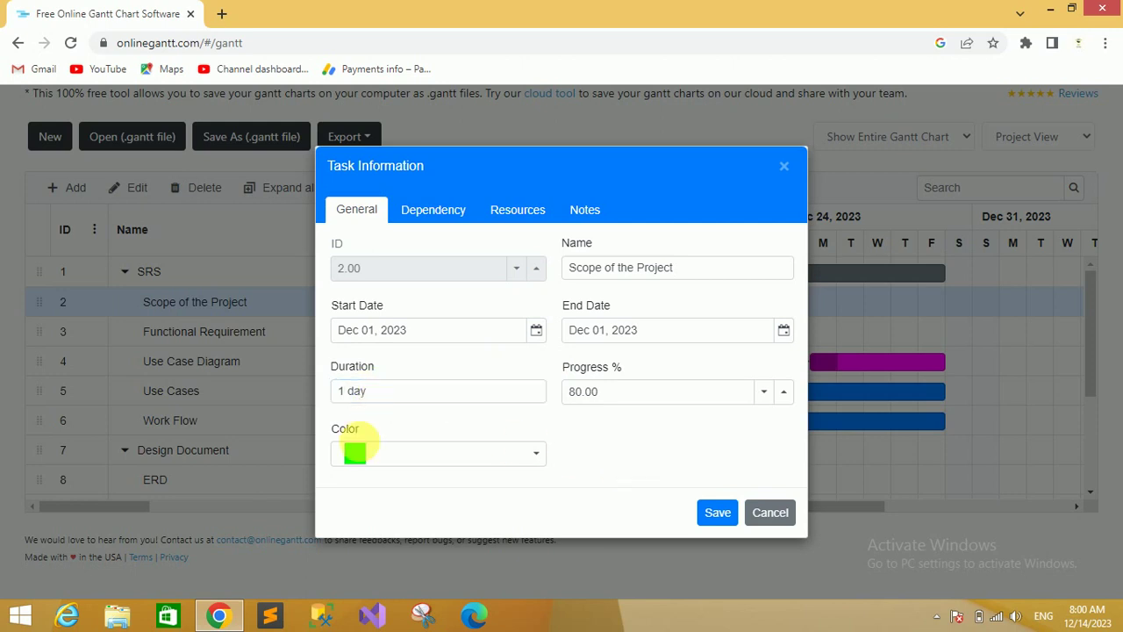
{"action": "left_click", "coordinate": [431, 460]}
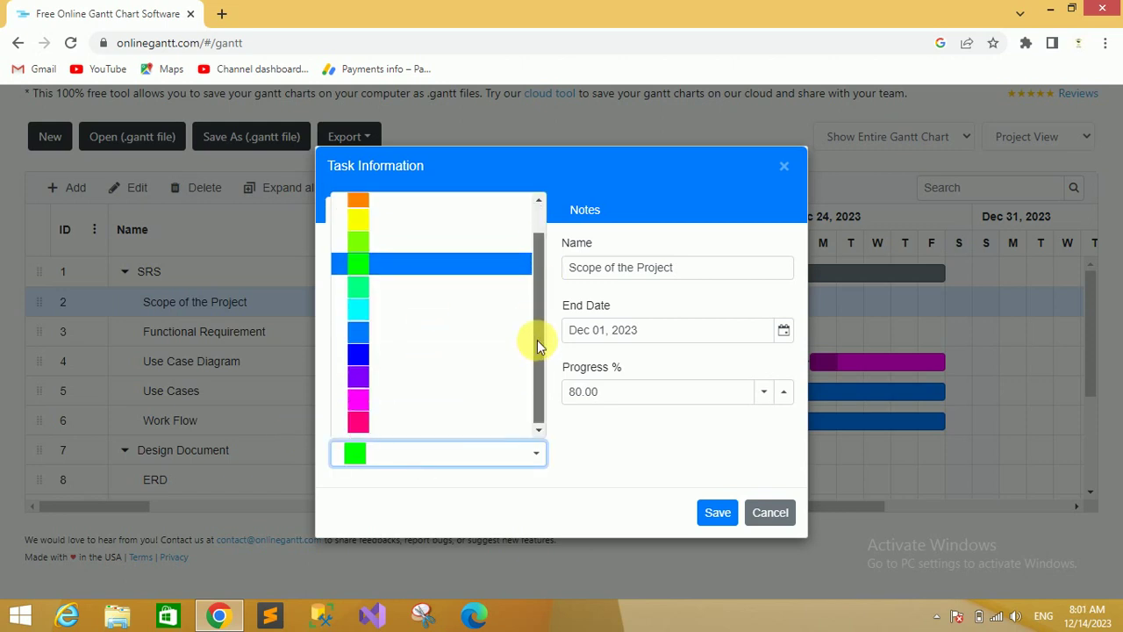
{"action": "left_click_drag", "start_coordinate": [539, 285], "coordinate": [534, 220]}
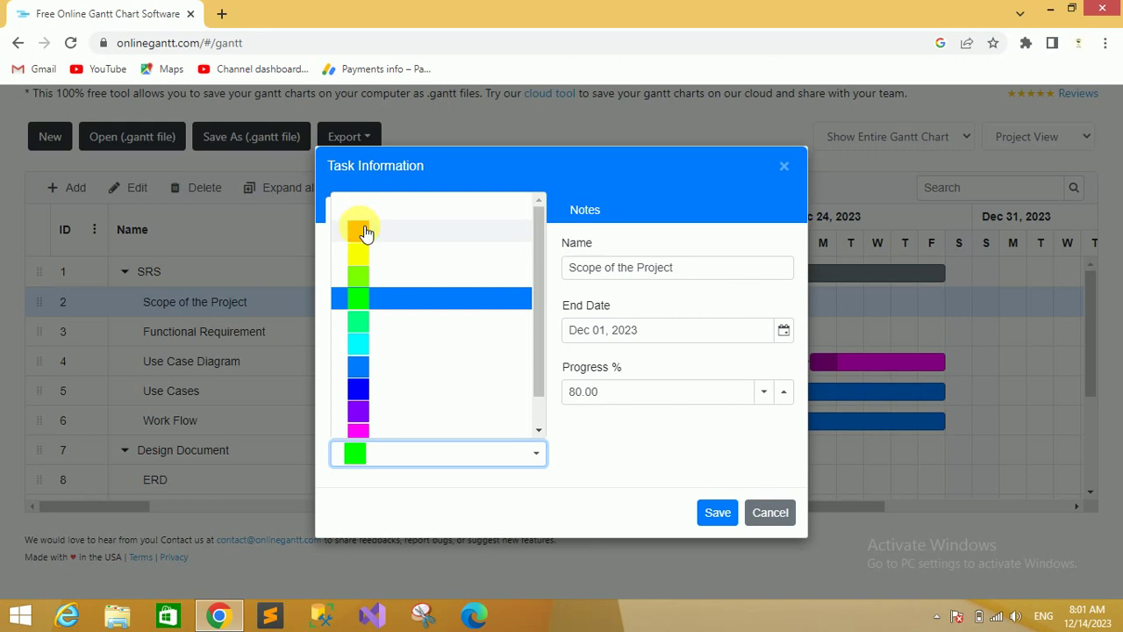
{"action": "left_click", "coordinate": [366, 233]}
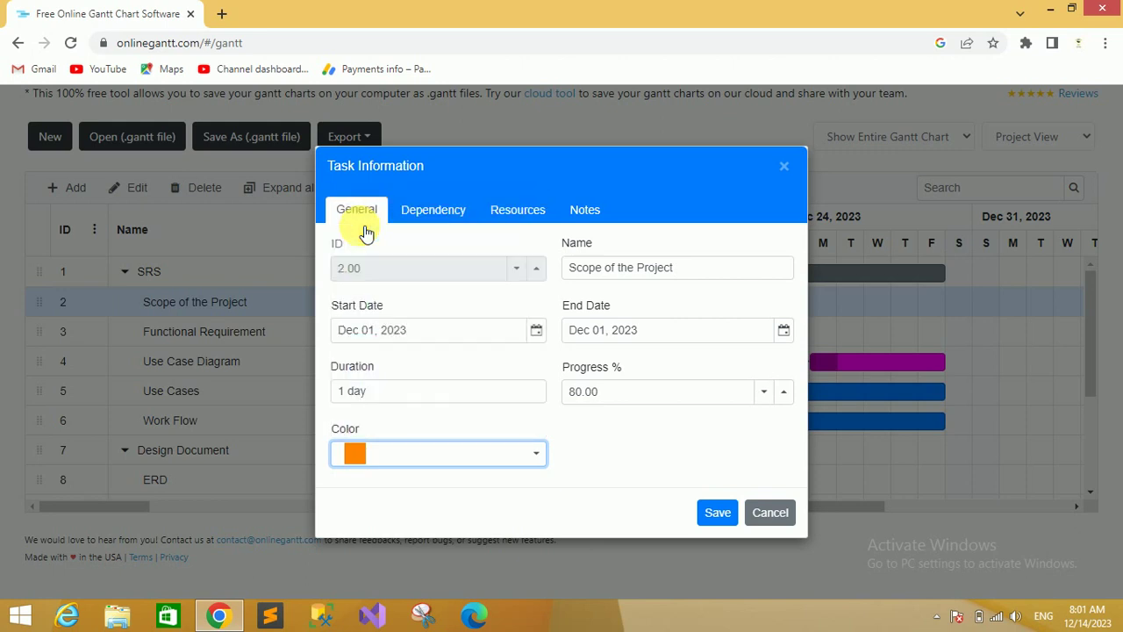
{"action": "left_click", "coordinate": [718, 518]}
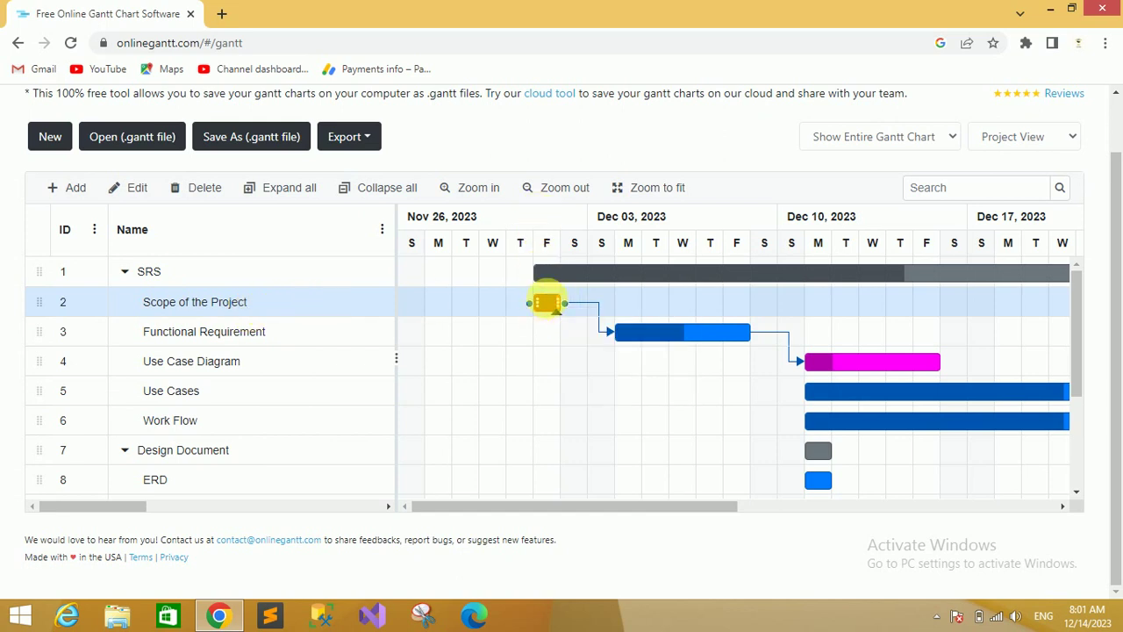
- Check the details of the orange Scope of the Project bar on Dec 01
{"action": "mouse_move", "coordinate": [556, 314]}
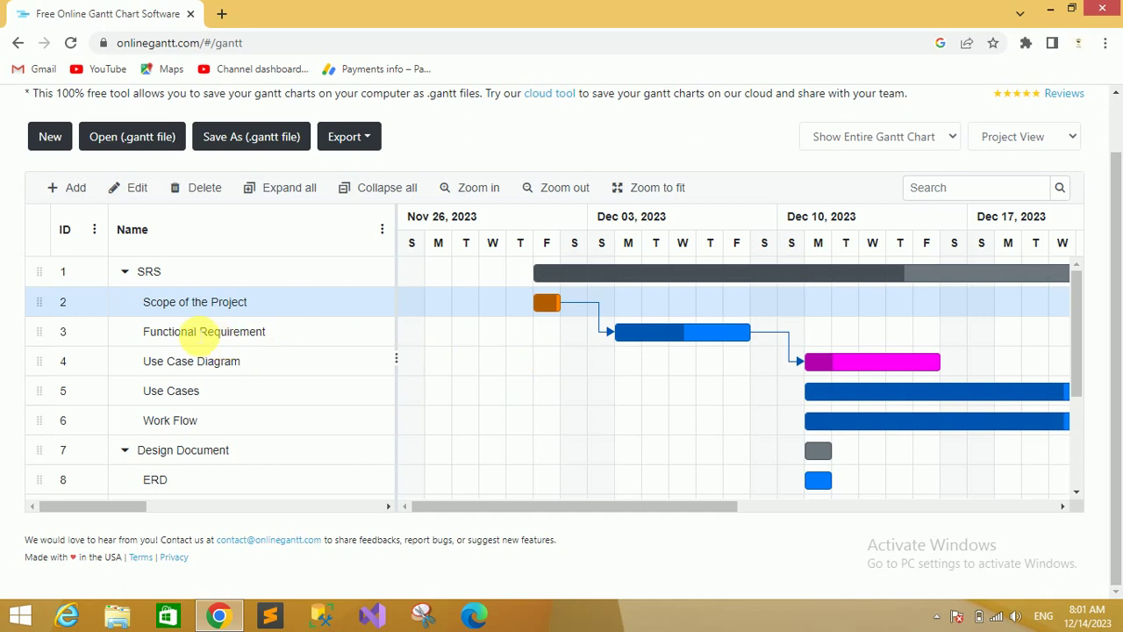
- Make Functional Requirement a yellow one-day task on Dec 04, 2023 and save it
{"action": "right_click", "coordinate": [200, 332]}
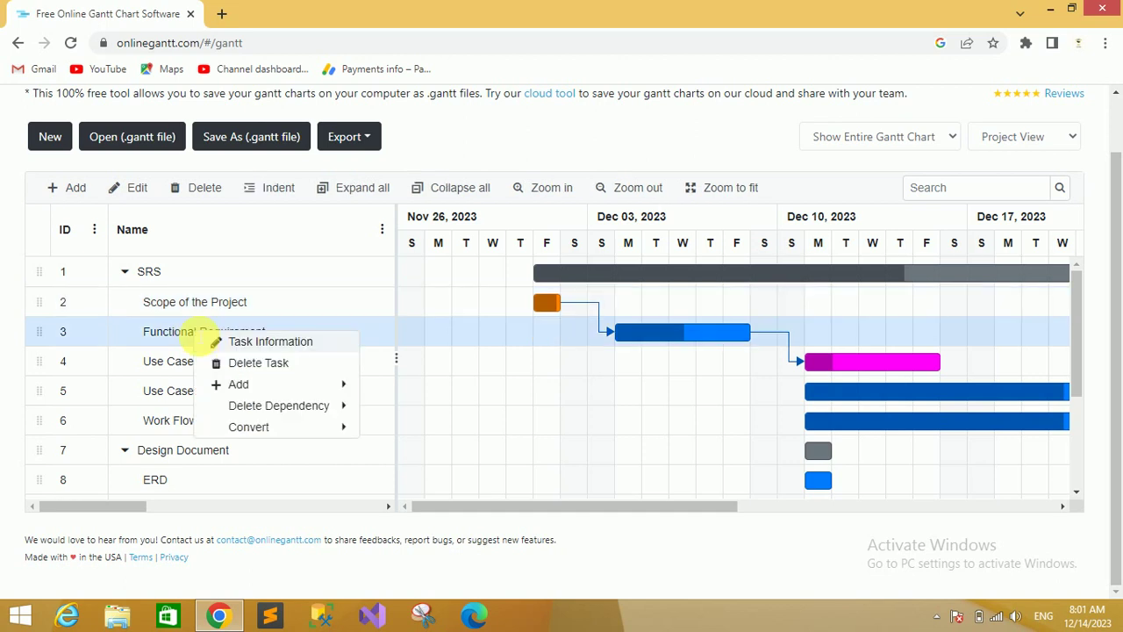
{"action": "left_click", "coordinate": [269, 344]}
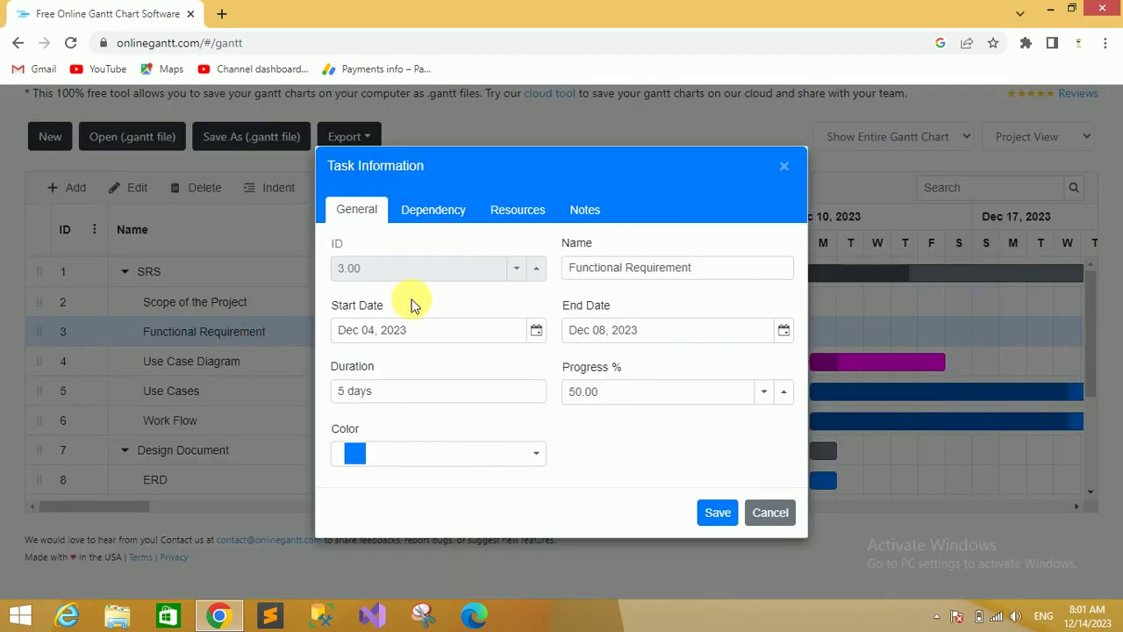
{"action": "left_click", "coordinate": [536, 330]}
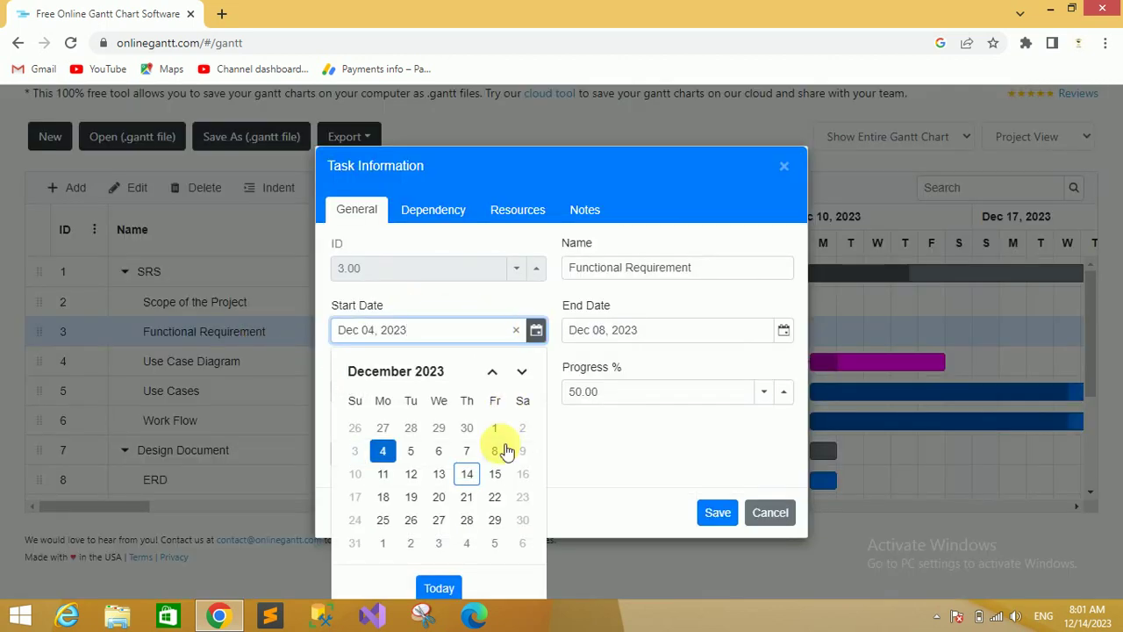
{"action": "left_click", "coordinate": [383, 451]}
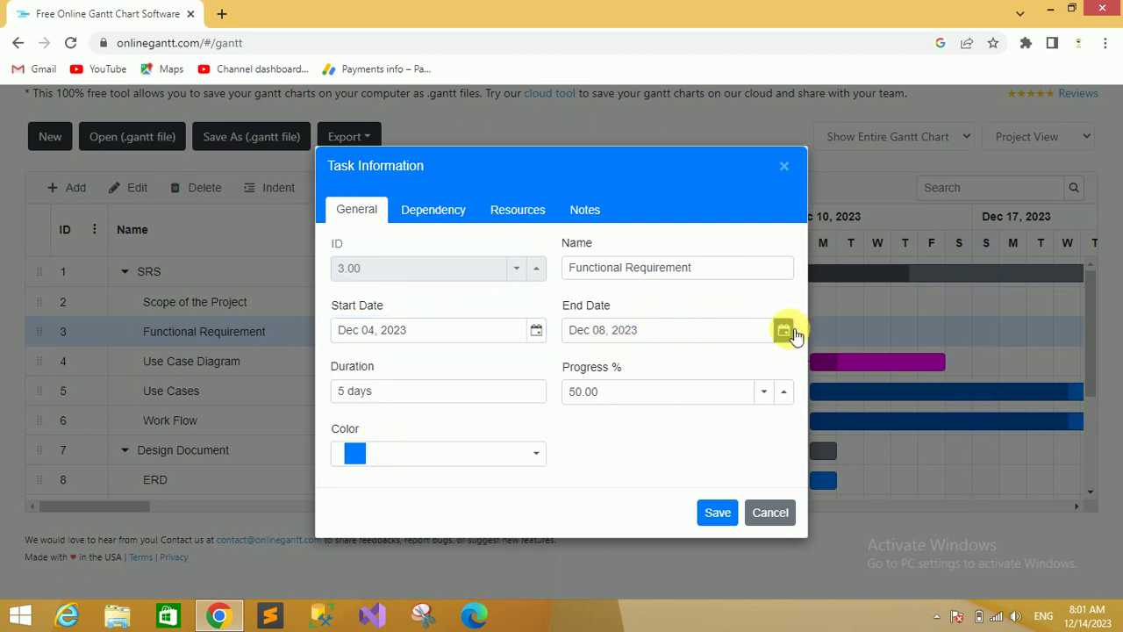
{"action": "left_click", "coordinate": [784, 330]}
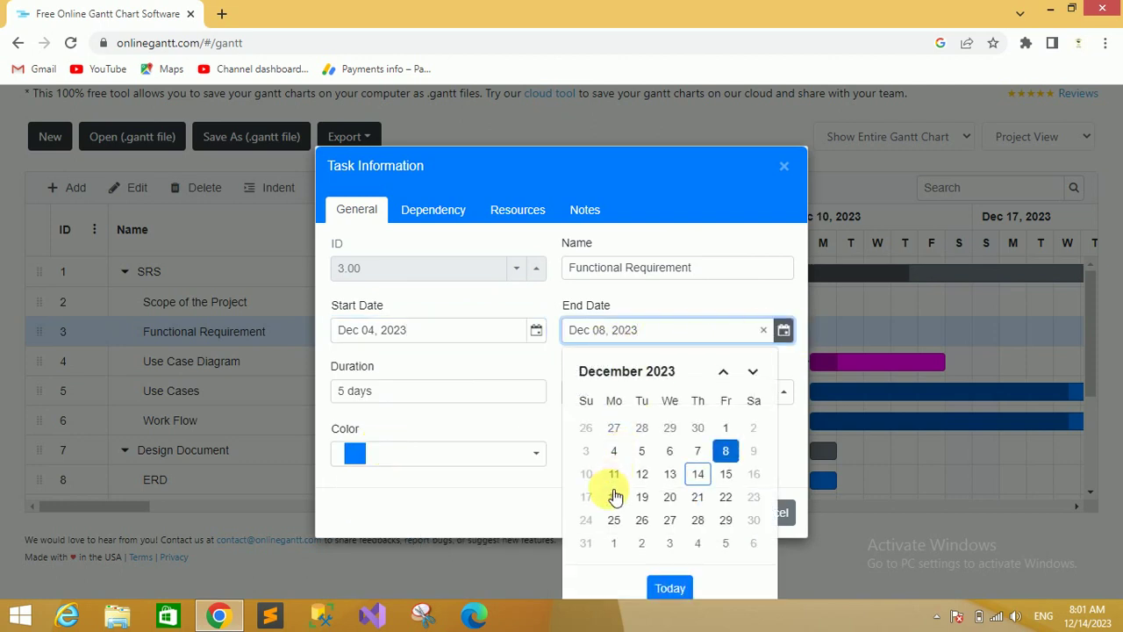
{"action": "left_click", "coordinate": [614, 451]}
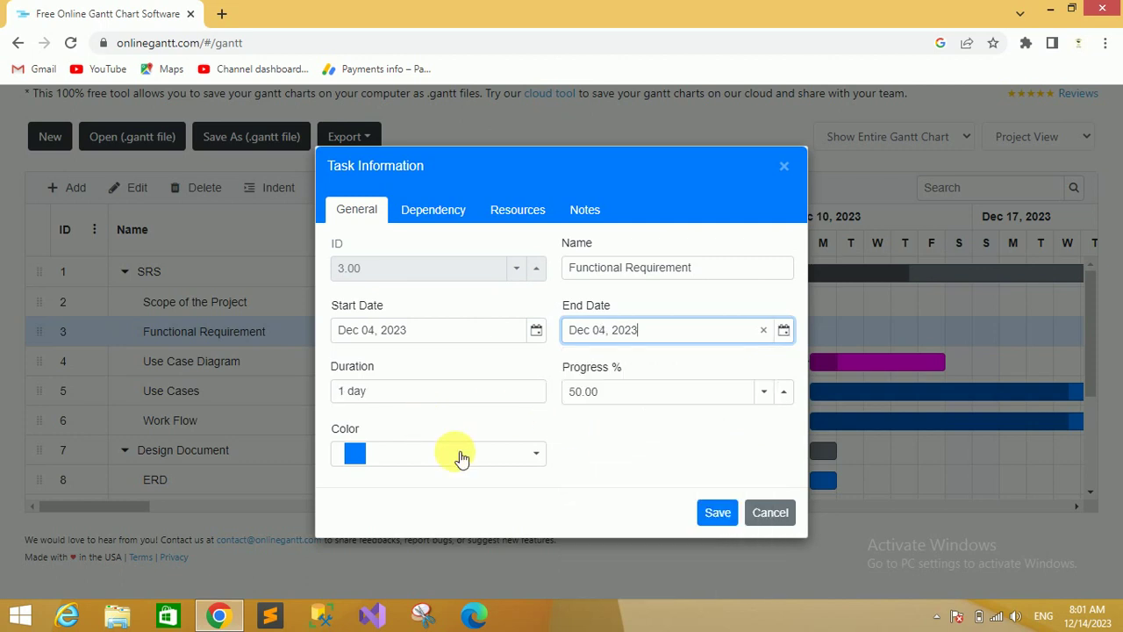
{"action": "left_click", "coordinate": [524, 456]}
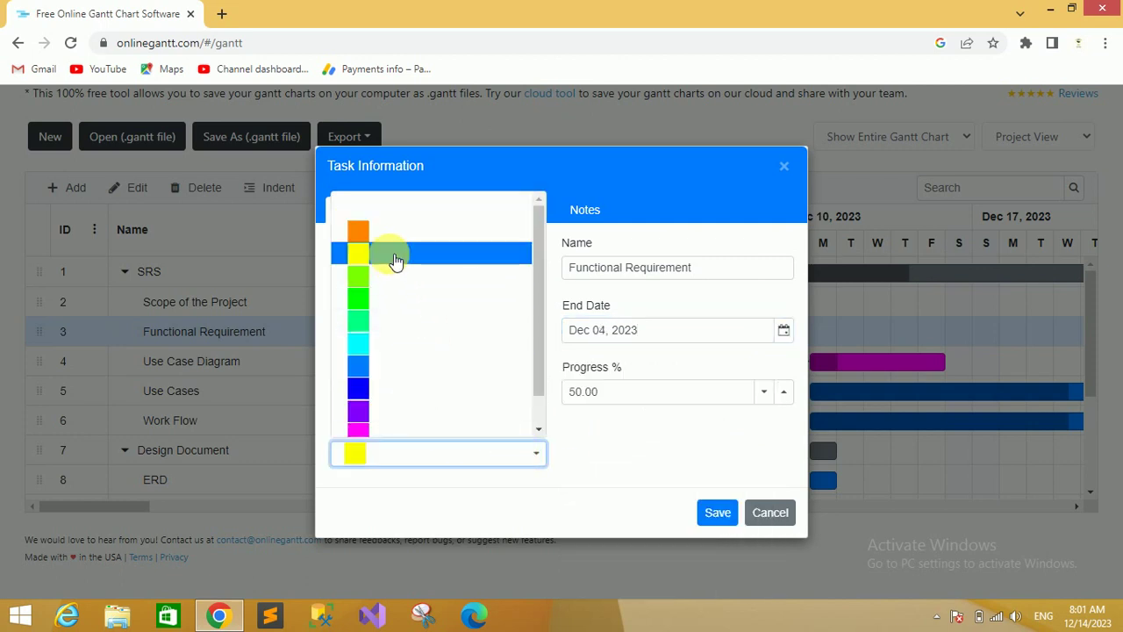
{"action": "left_click", "coordinate": [394, 253]}
{"action": "left_click", "coordinate": [718, 513]}
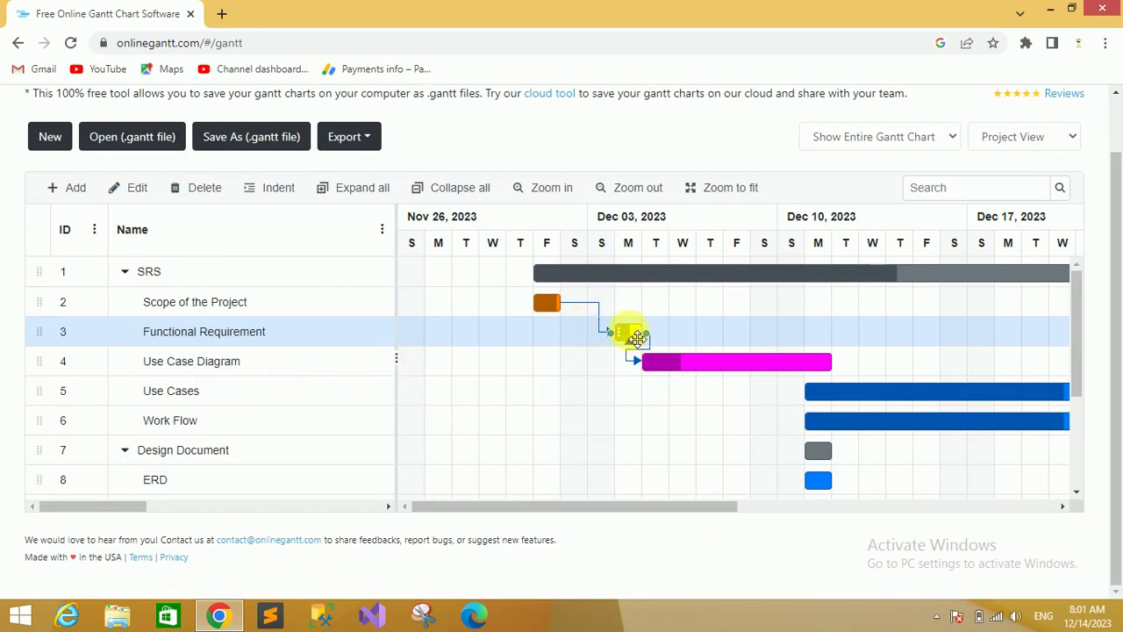
{"action": "mouse_move", "coordinate": [636, 339]}
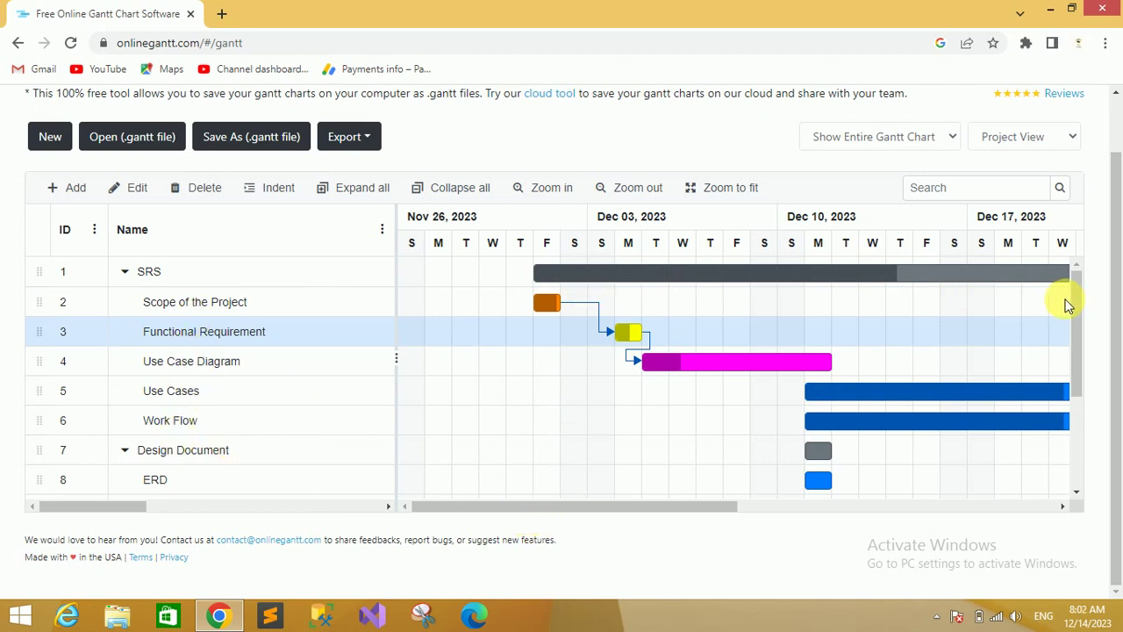
{"action": "left_click_drag", "start_coordinate": [1073, 301], "coordinate": [1073, 391]}
{"action": "scroll", "coordinate": [1075, 303], "scroll_direction": "up", "scroll_amount": 1}
{"action": "scroll", "coordinate": [1074, 303], "scroll_direction": "up", "scroll_amount": 3}
{"action": "left_click_drag", "start_coordinate": [1076, 327], "coordinate": [1075, 400]}
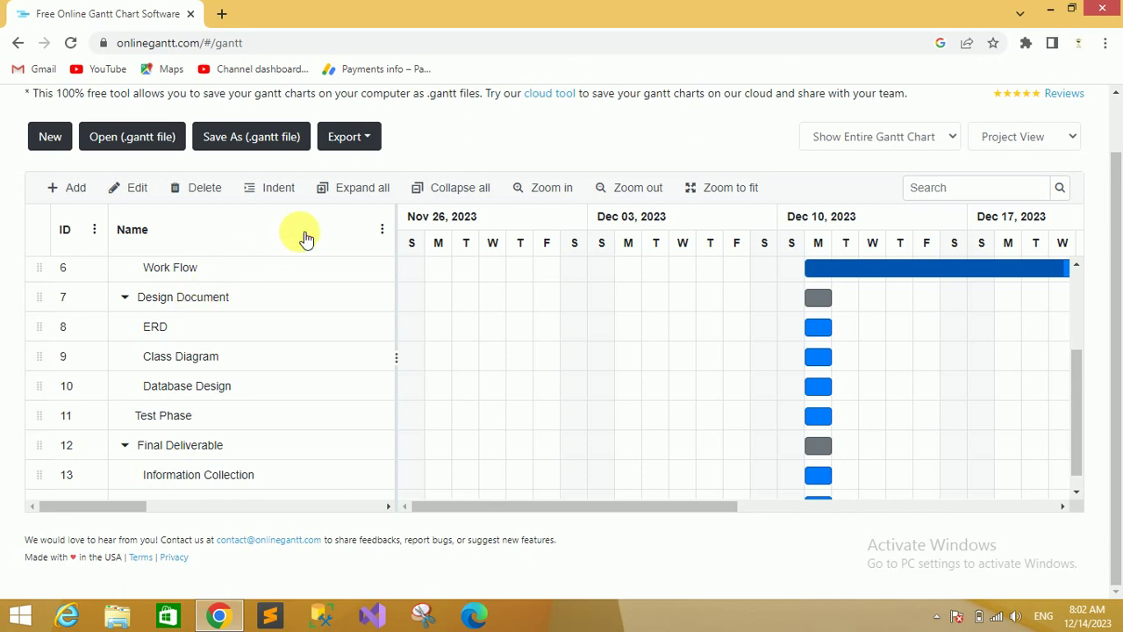
- Export the Gantt chart to a PNG image file
{"action": "left_click", "coordinate": [372, 139]}
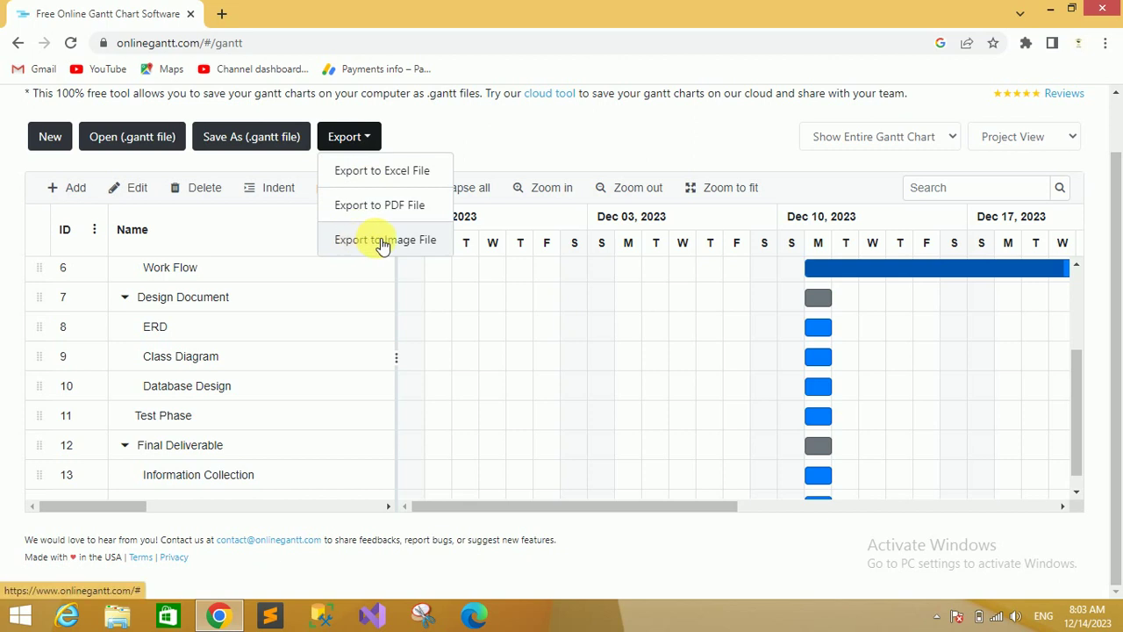
{"action": "left_click", "coordinate": [386, 244]}
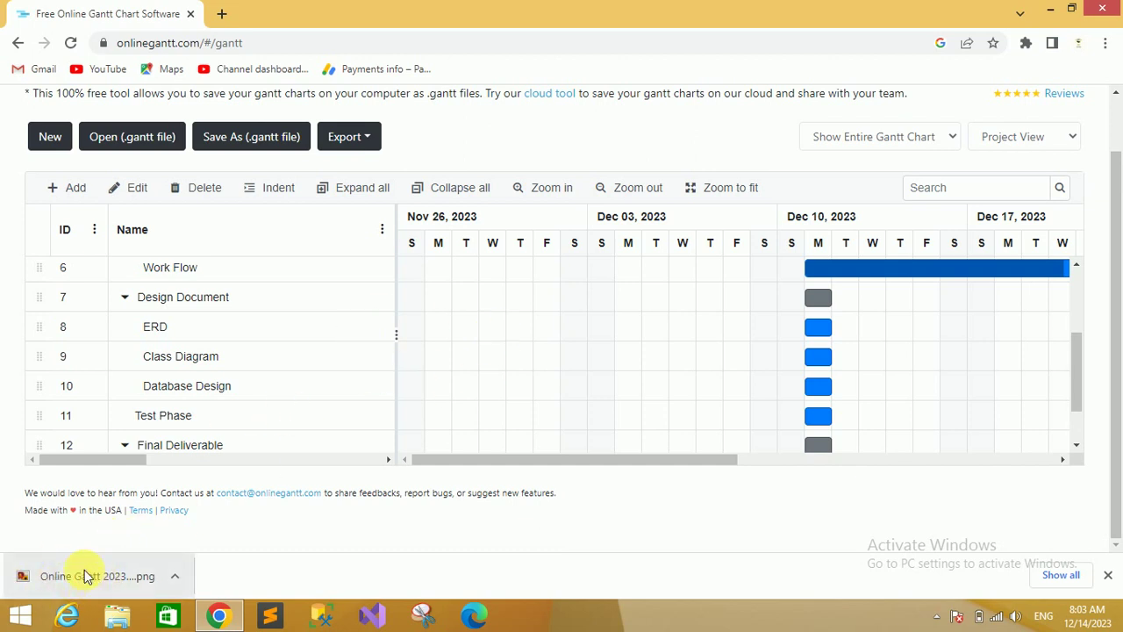
{"action": "left_click", "coordinate": [178, 581]}
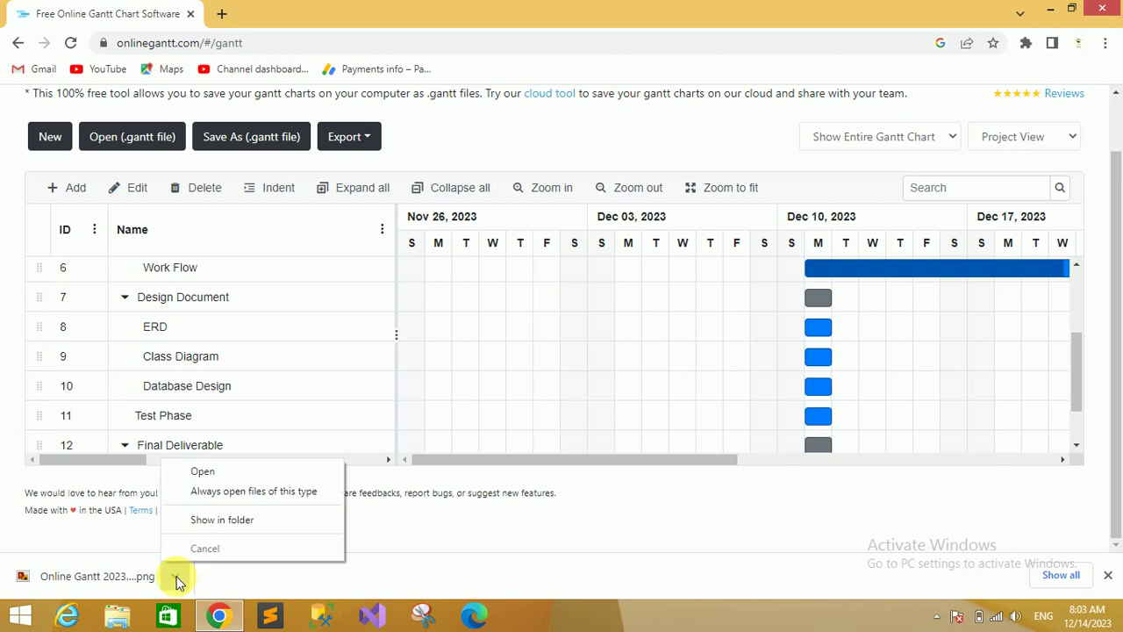
{"action": "left_click", "coordinate": [207, 473]}
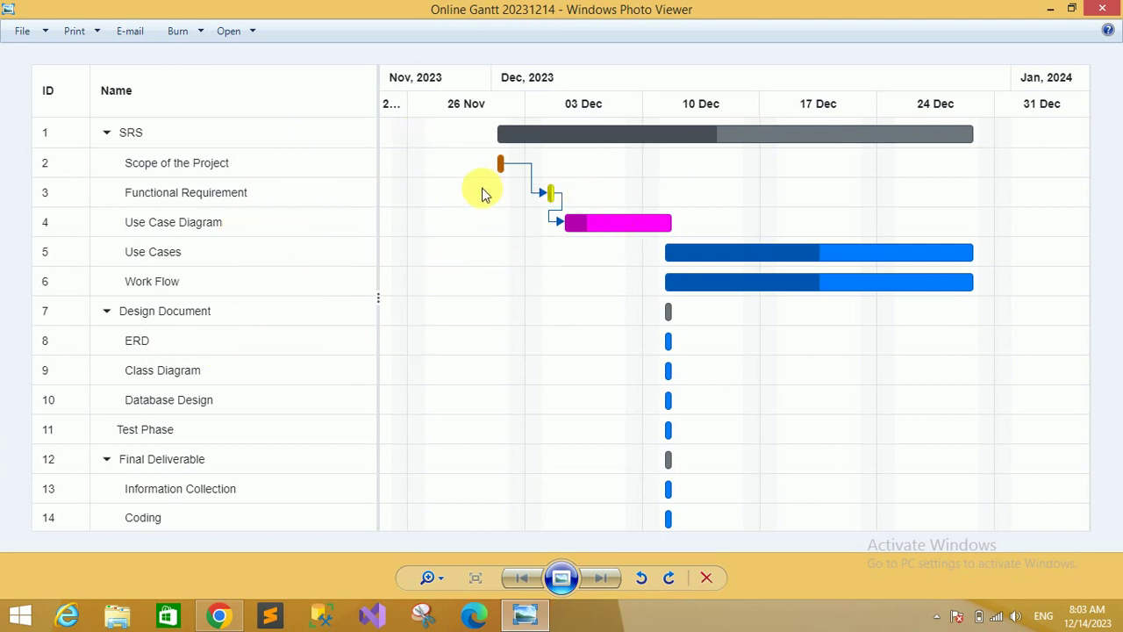
{"action": "left_click", "coordinate": [1102, 8]}
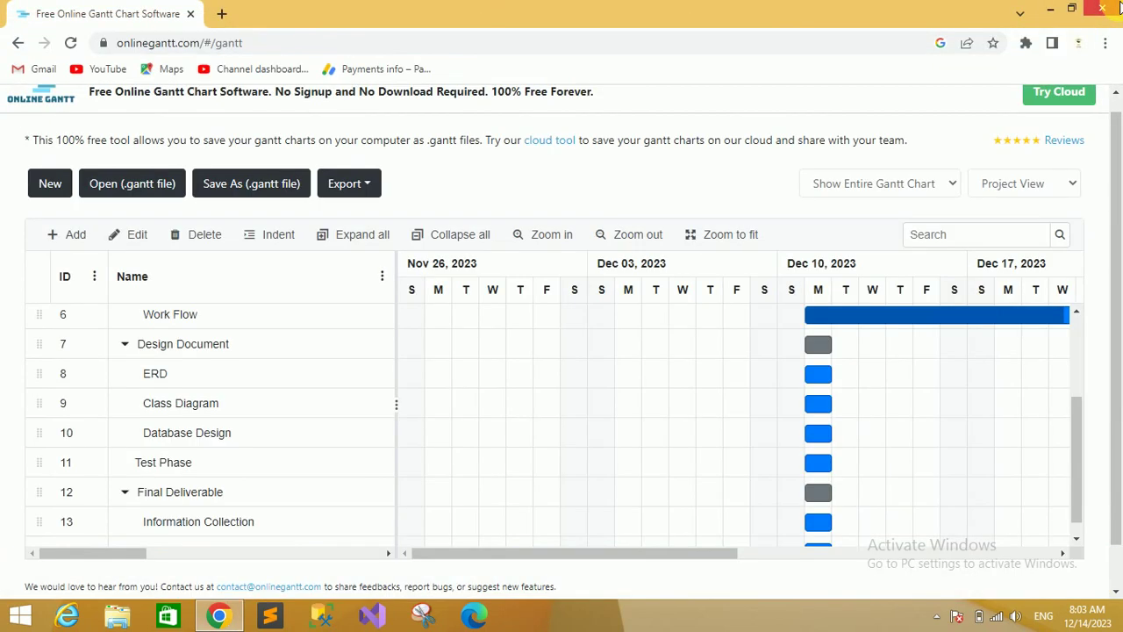